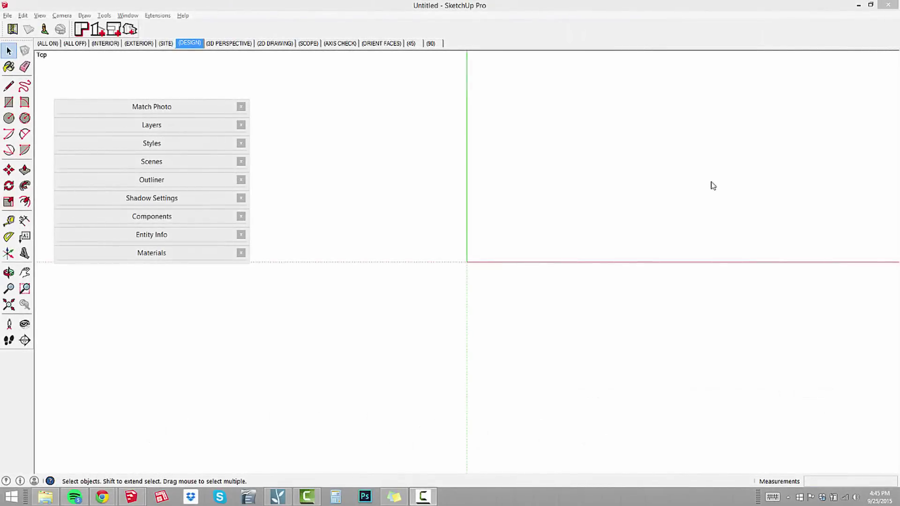
Step: Drag the panel tray by its Match Photo title bar up and to the left
drag(201, 111, 182, 72)
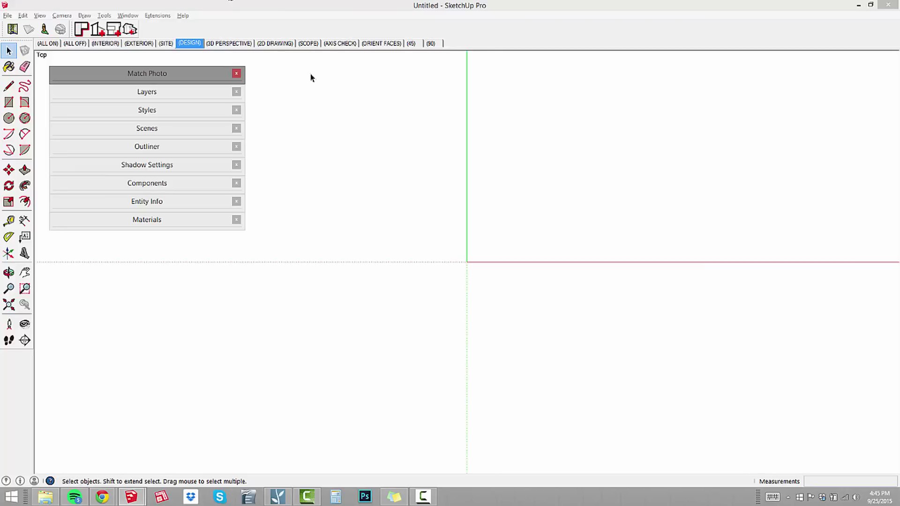
Step: Start an image import and select Girl 02.png in Dropbox > RESOURCES > COMPONENTS > People > 2D PHOTOREAL
click(7, 16)
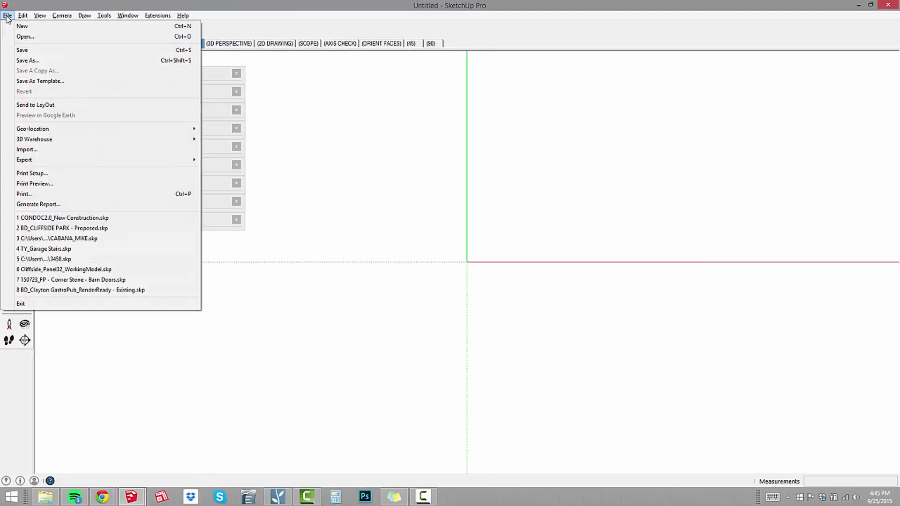
click(55, 150)
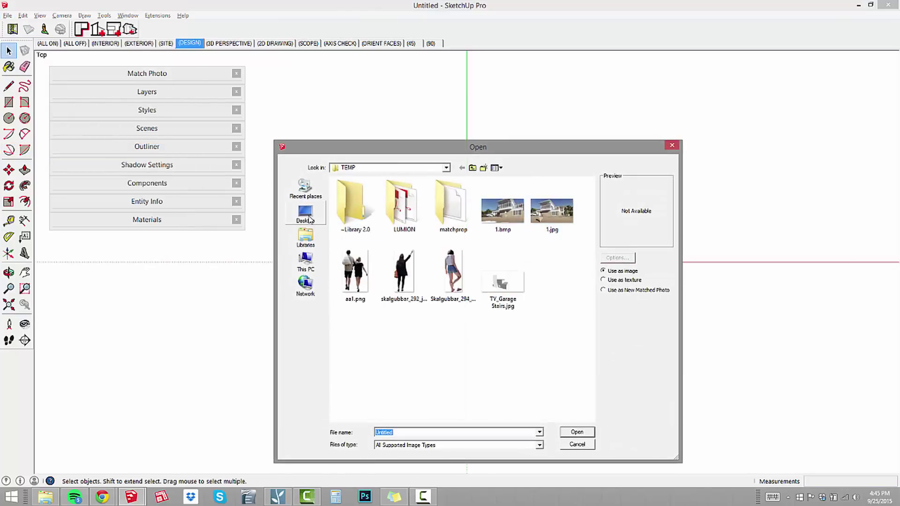
click(305, 213)
double_click(364, 273)
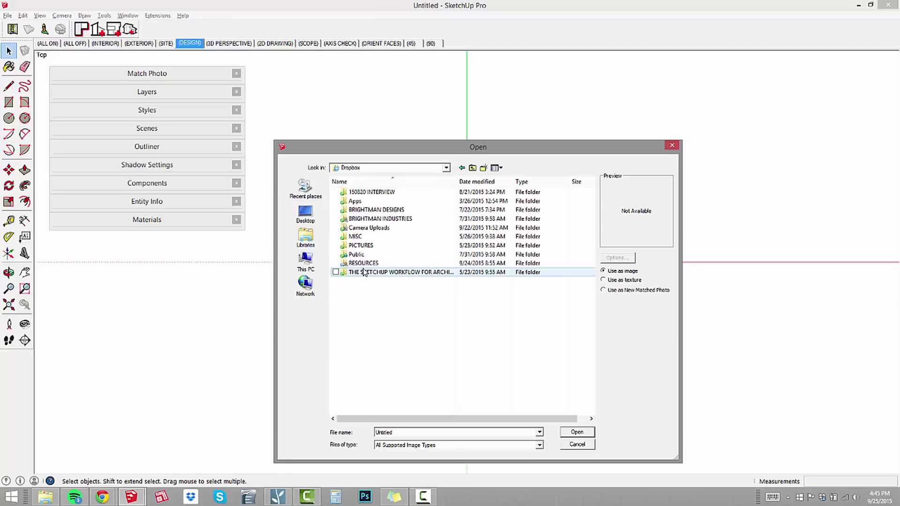
double_click(369, 263)
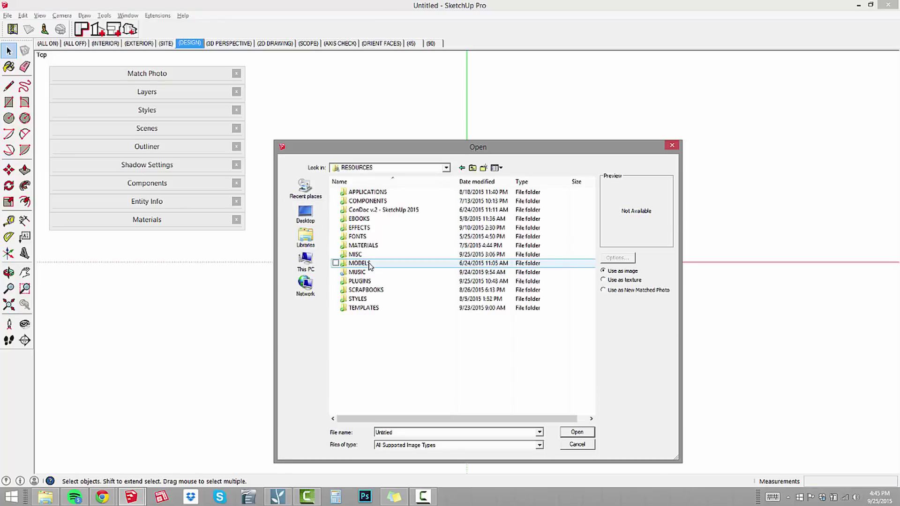
double_click(378, 203)
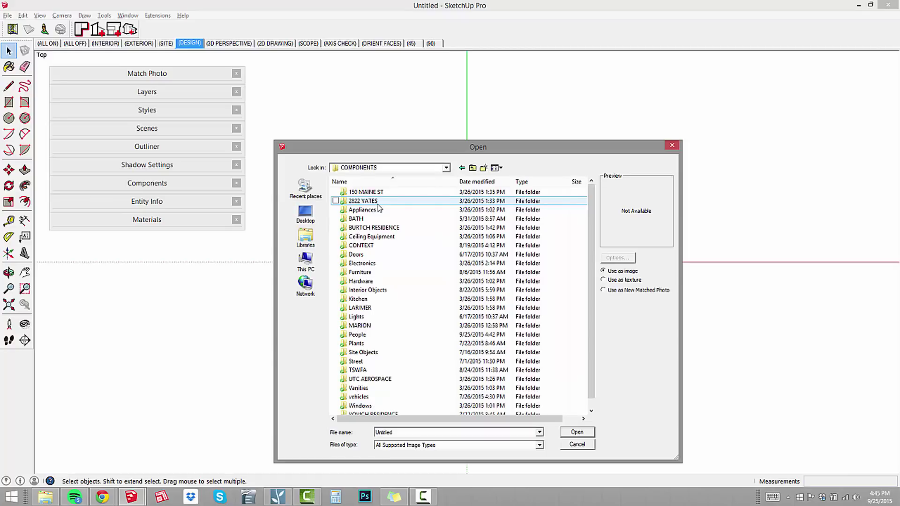
double_click(377, 334)
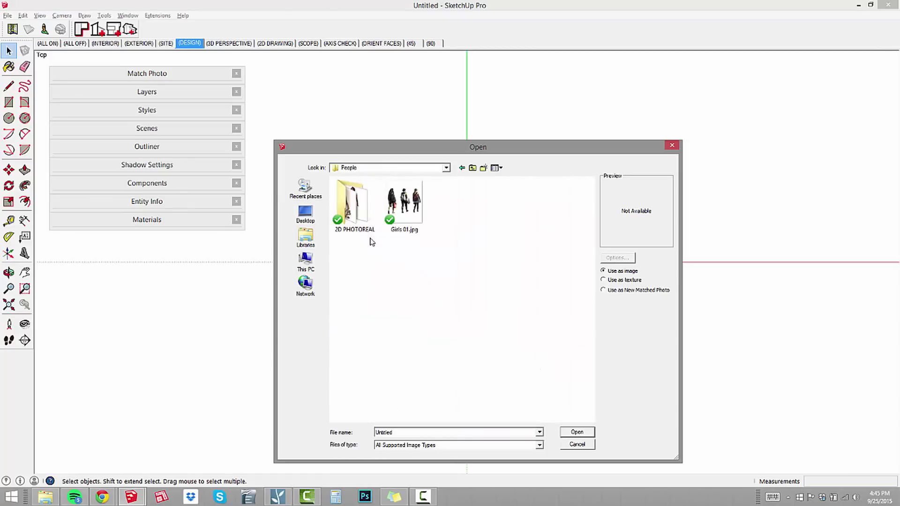
double_click(355, 211)
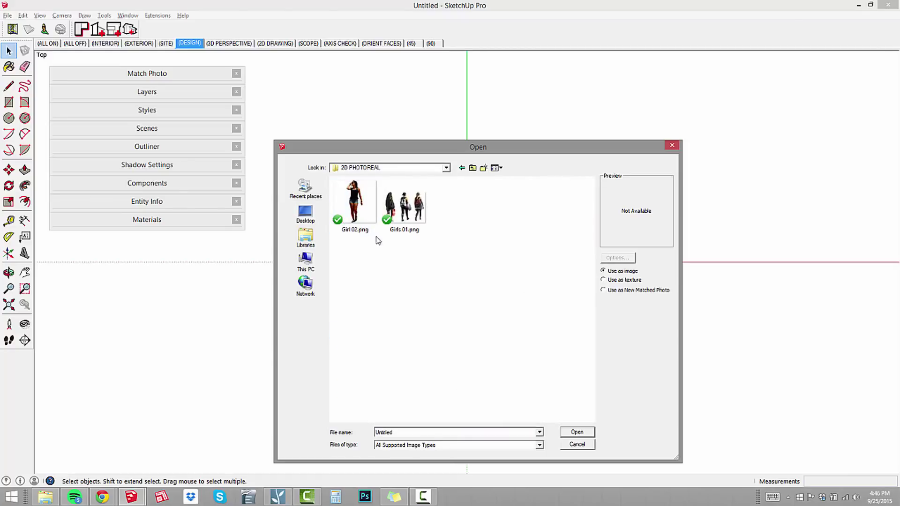
click(355, 207)
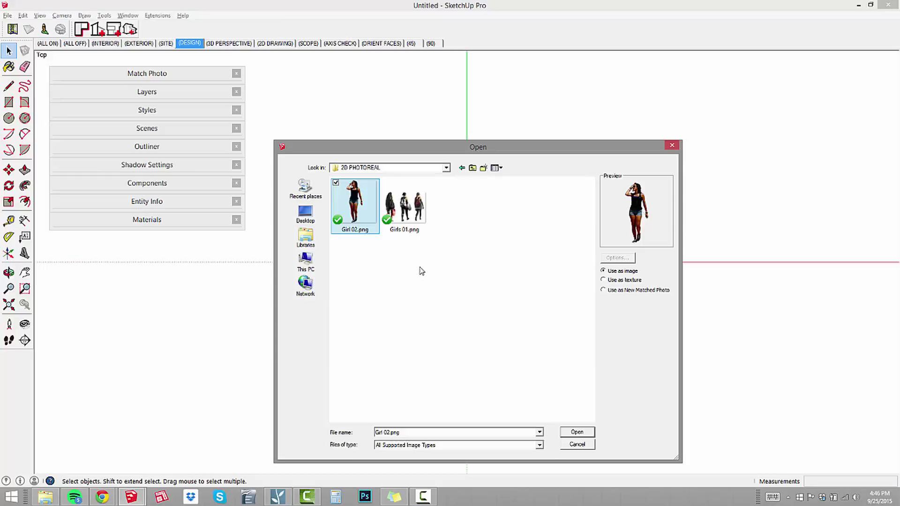
Step: Import Girl 02.png flat on the ground with one corner at the origin, about 32' 4" square
click(578, 433)
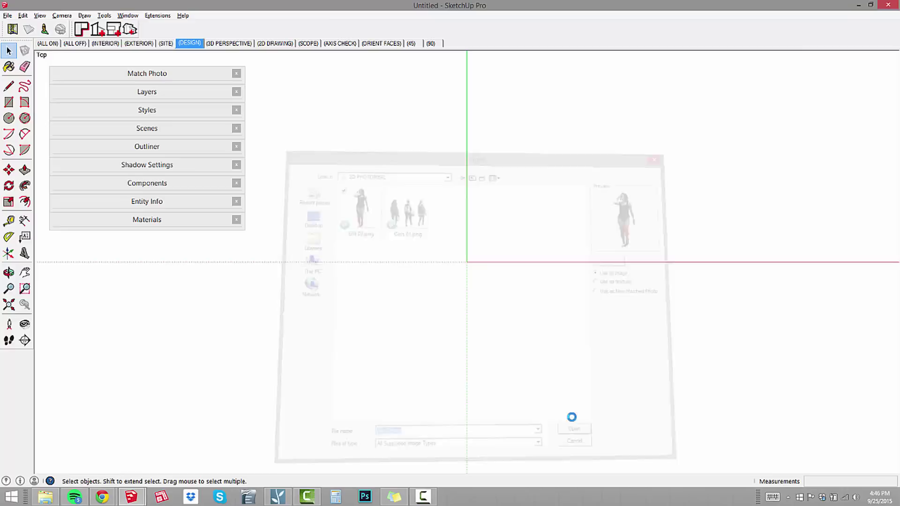
click(468, 263)
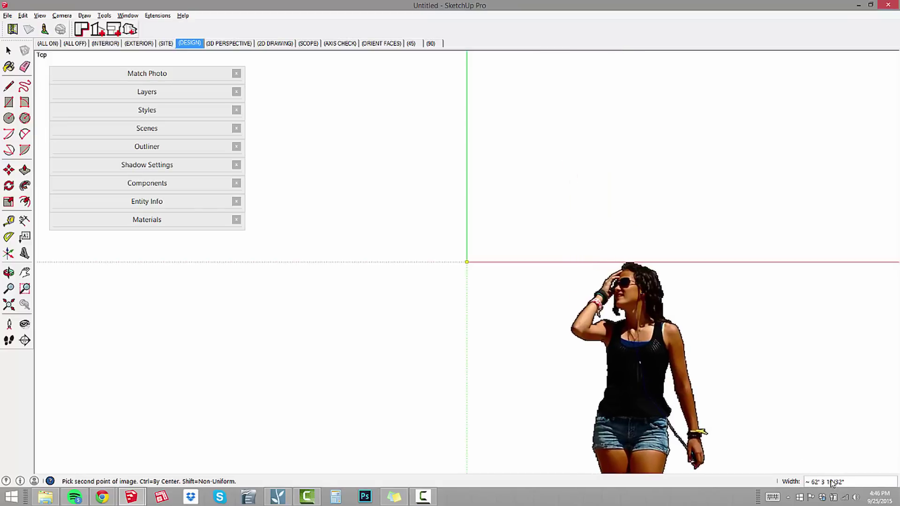
click(646, 122)
Step: Orbit around the placed image and expand Entity Info to show its properties
middle_drag(711, 405, 287, 203)
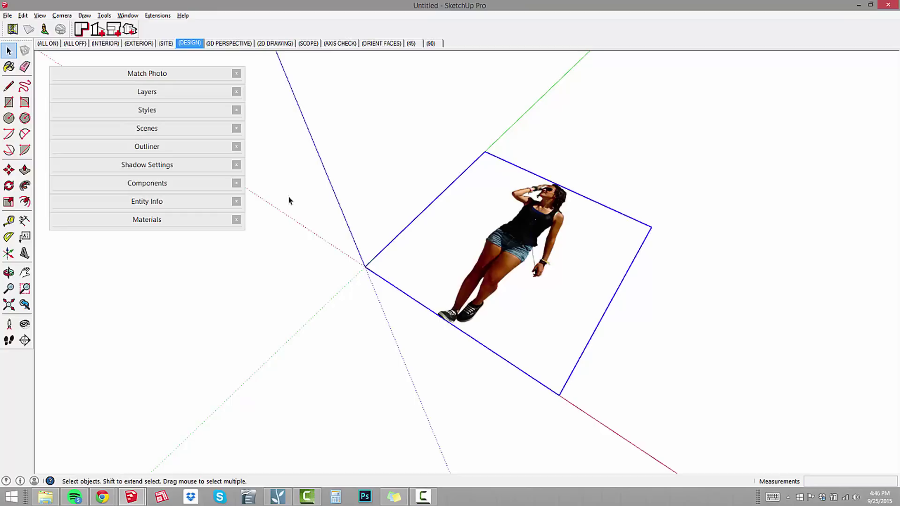
click(182, 205)
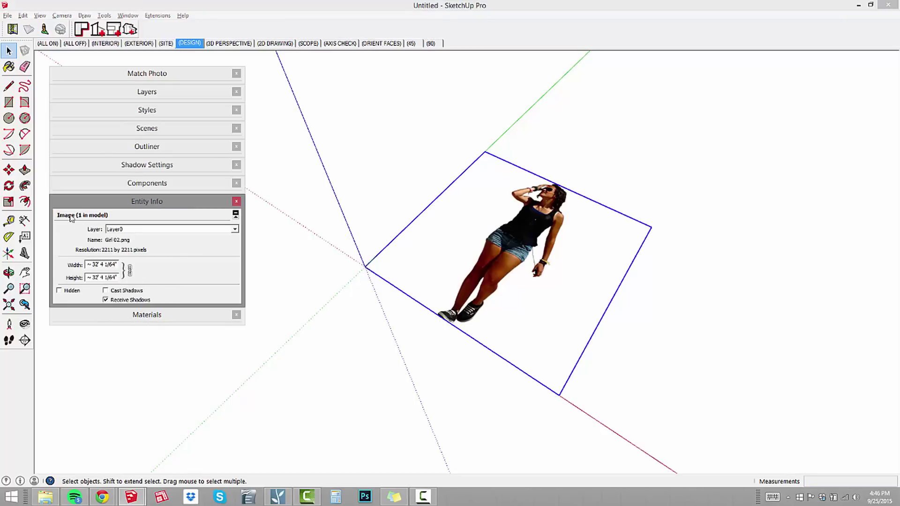
middle_drag(567, 291, 492, 272)
middle_drag(529, 313, 525, 255)
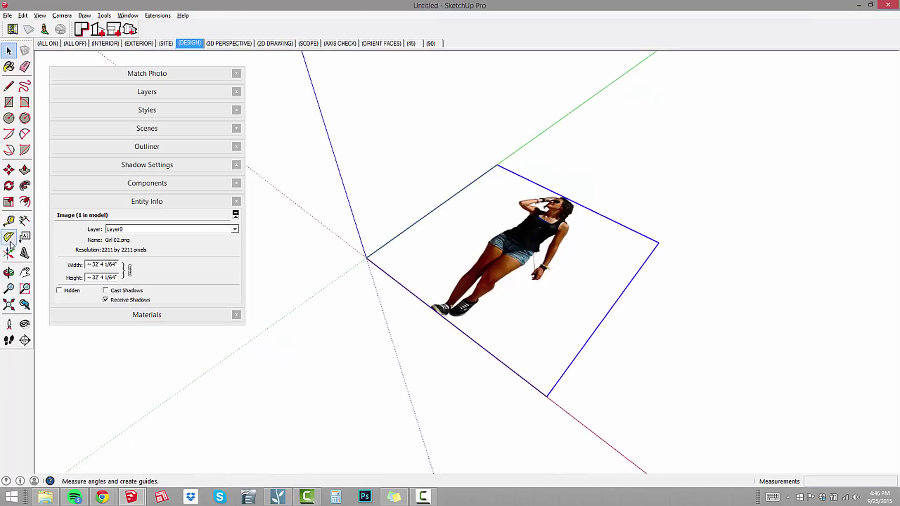
Step: Rotate the Girl 02 image 90° about the red axis at the origin so it stands upright
click(9, 187)
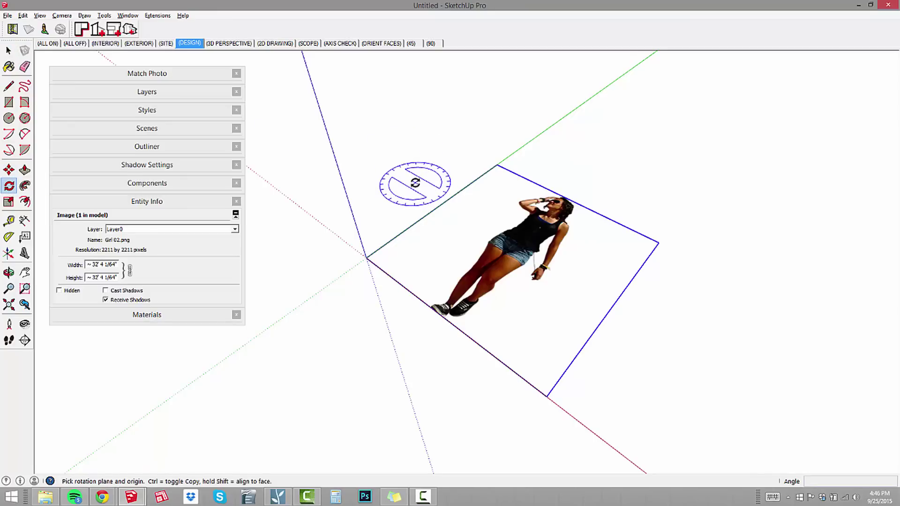
middle_drag(655, 365, 472, 131)
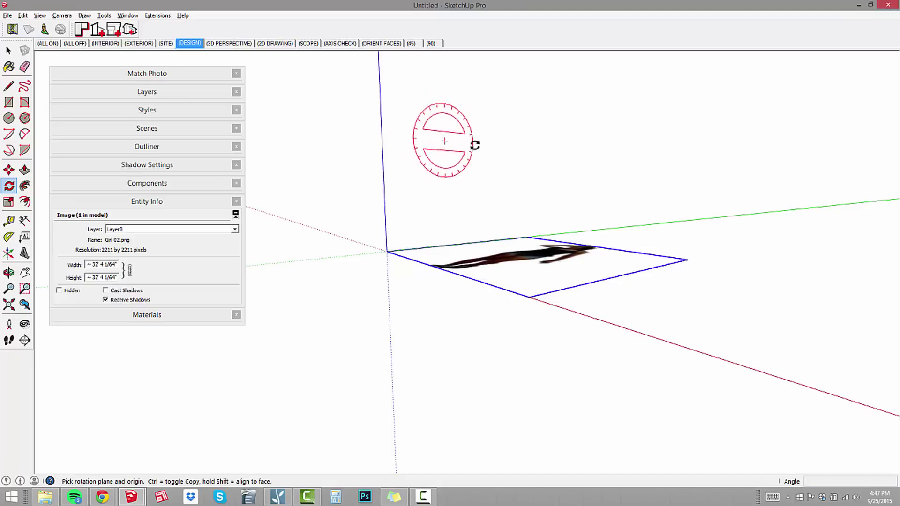
middle_drag(468, 155, 462, 150)
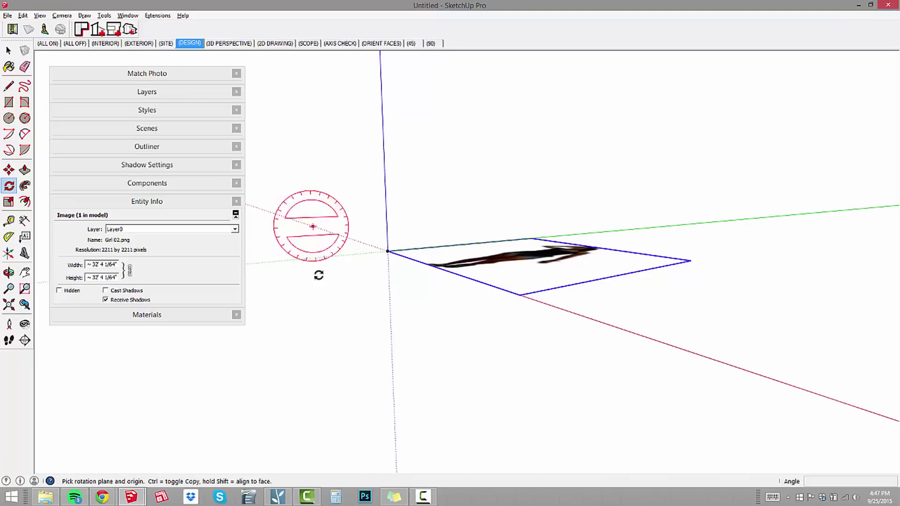
click(388, 252)
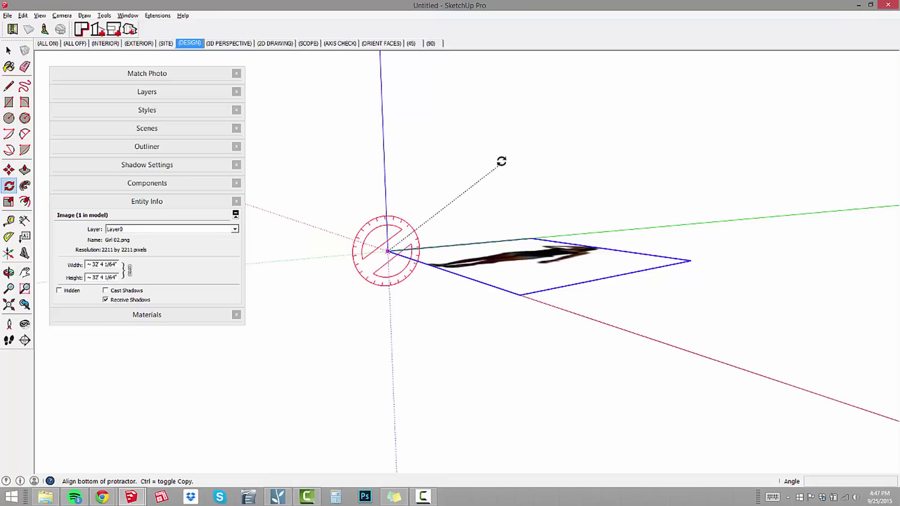
middle_drag(505, 189, 394, 331)
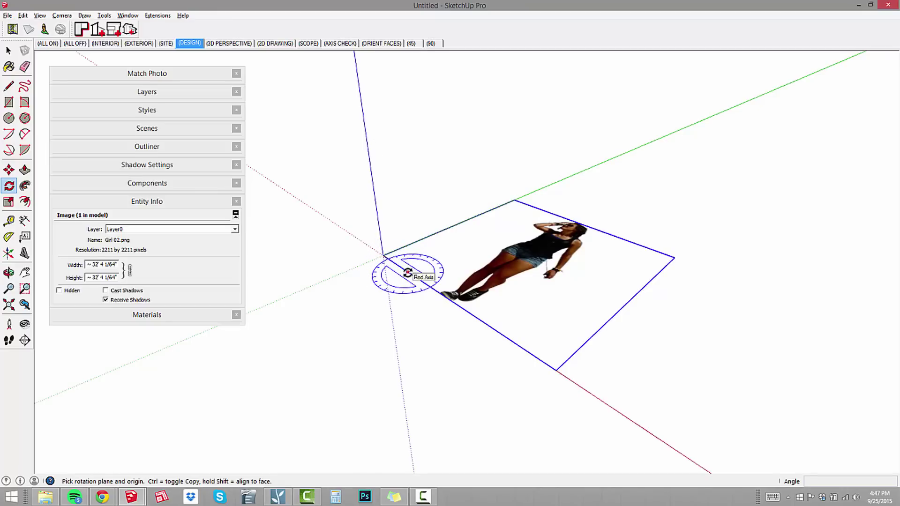
drag(408, 273, 521, 224)
click(520, 223)
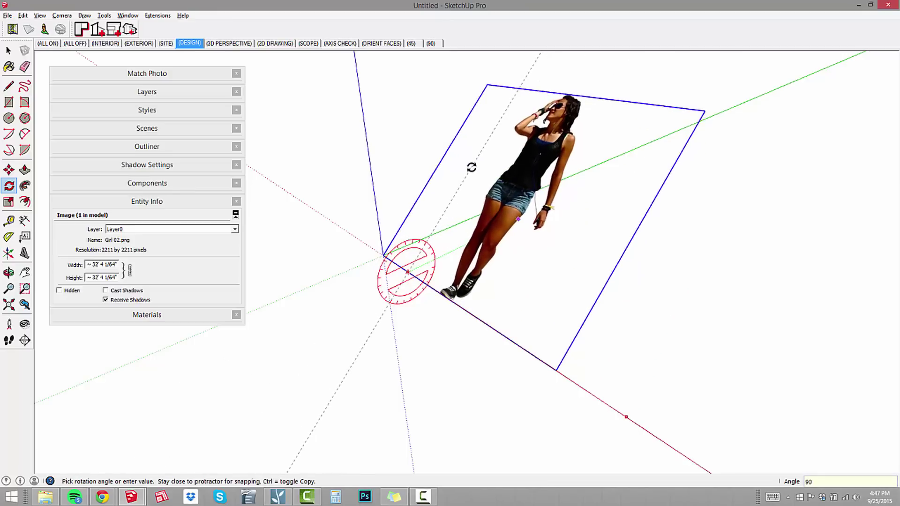
key(Return)
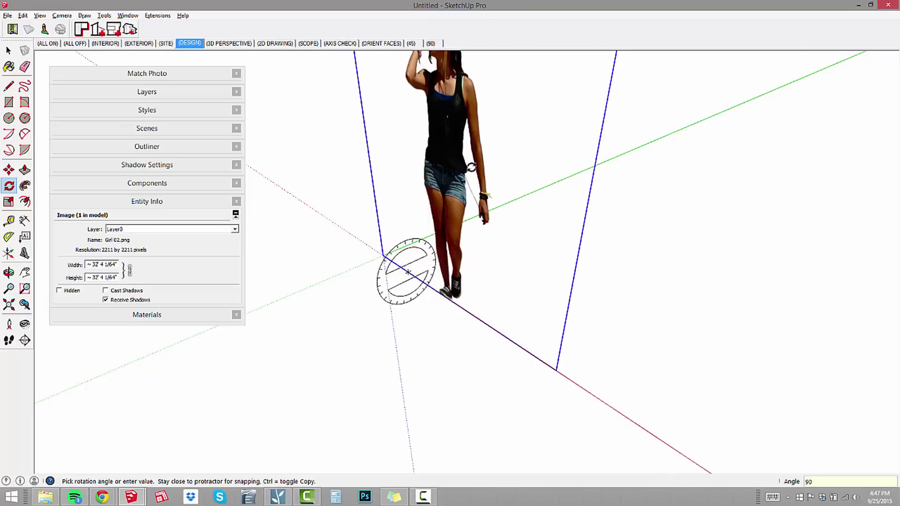
middle_drag(408, 275, 519, 297)
middle_drag(446, 177, 466, 366)
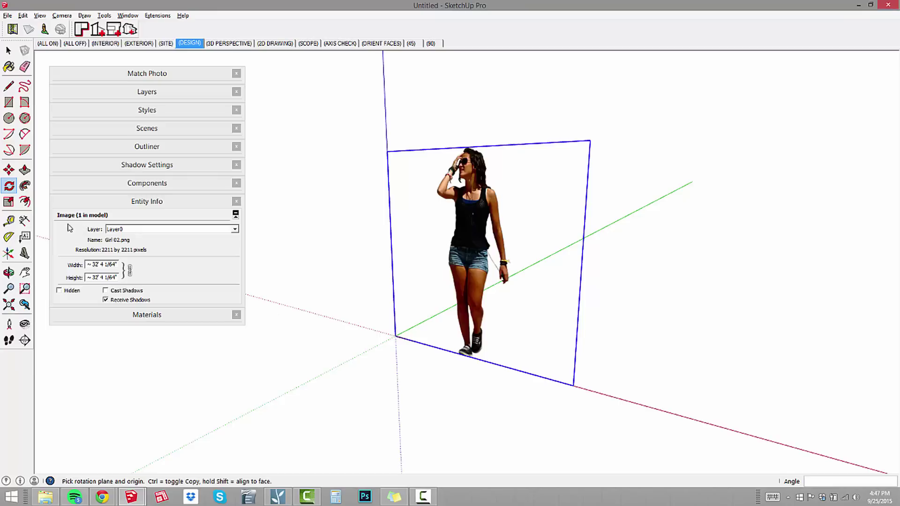
Step: Tape-measure the figure from feet to head and rescale the model so she is 5' 8" tall
click(9, 221)
scroll(462, 347, up, 1)
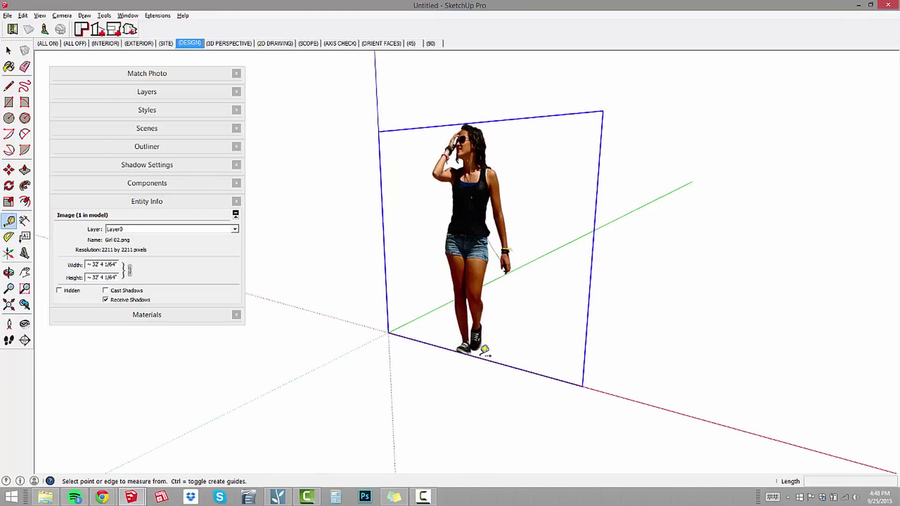
click(470, 344)
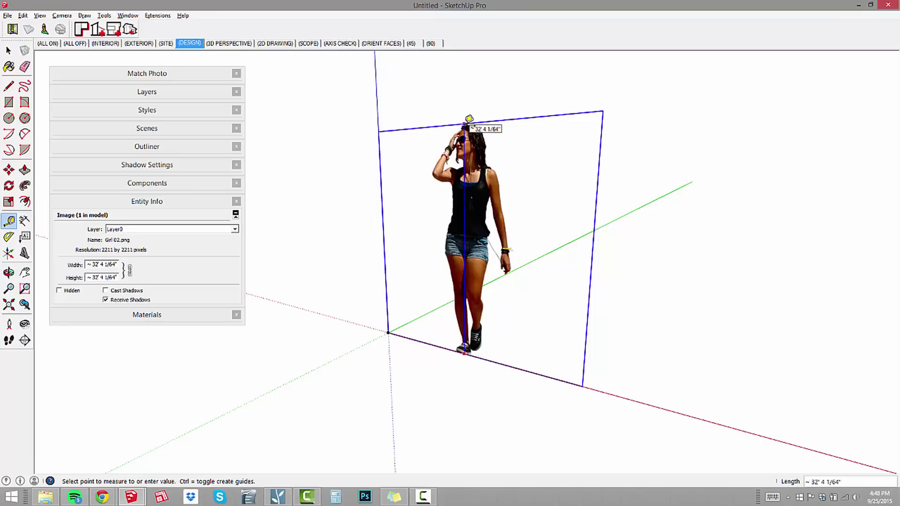
click(469, 119)
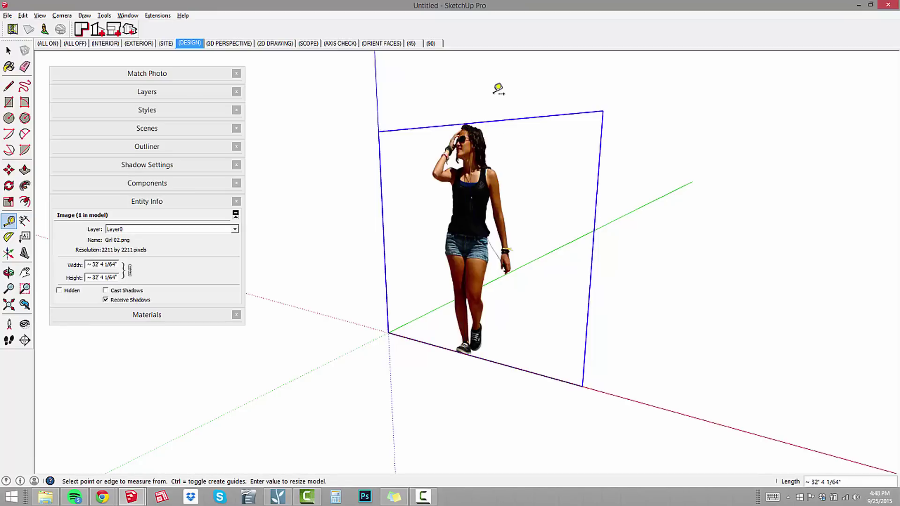
text(5'8)
key(Return)
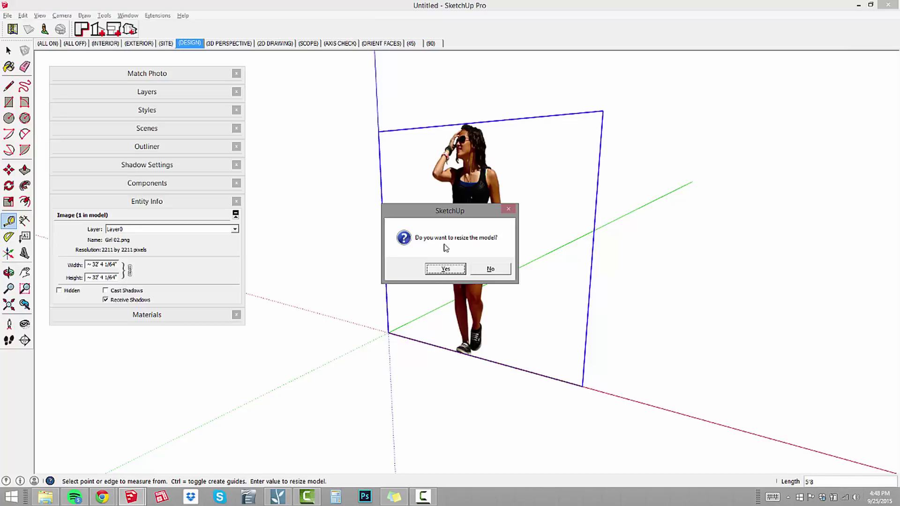
click(446, 269)
Step: Re-measure from her feet to the top of her head to check the 5' 8" height
scroll(354, 315, up, 5)
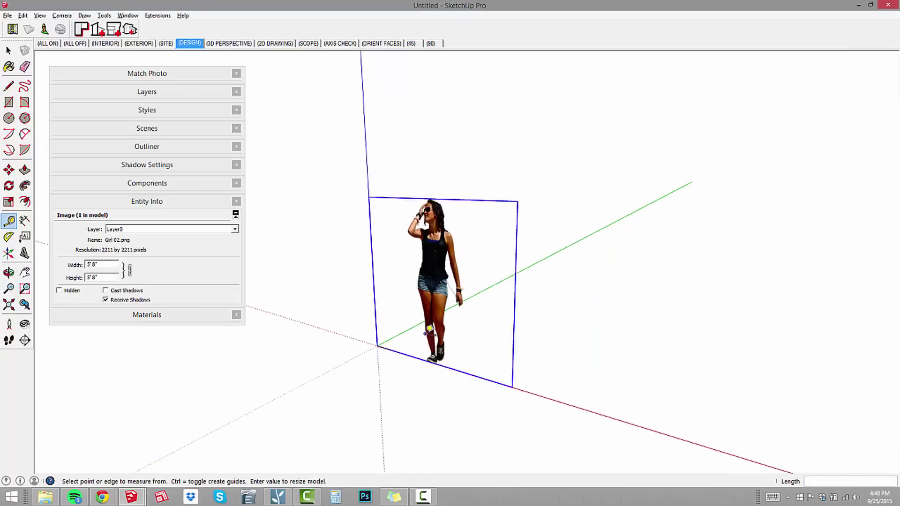
scroll(429, 328, up, 2)
click(436, 376)
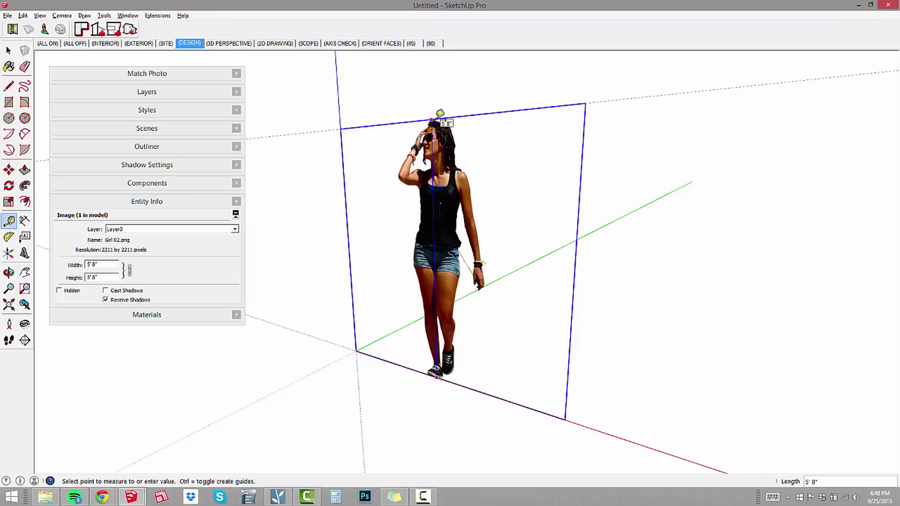
click(440, 113)
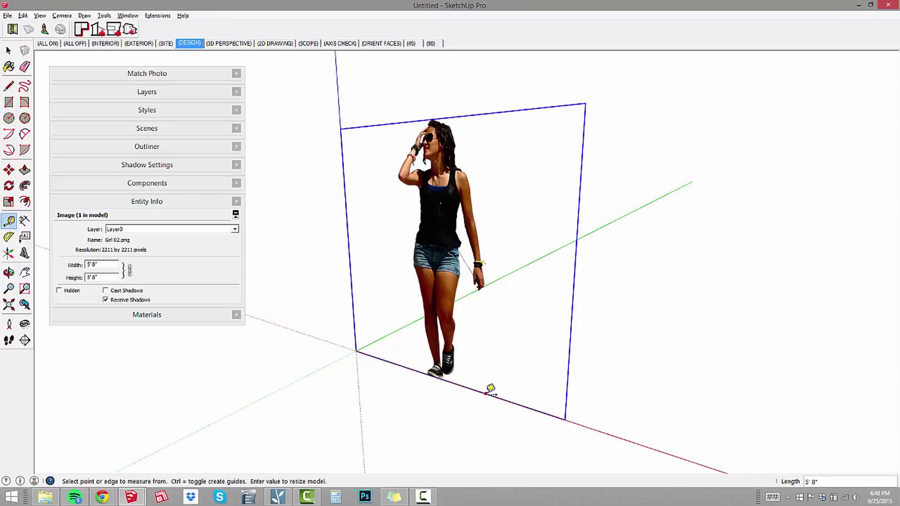
click(442, 378)
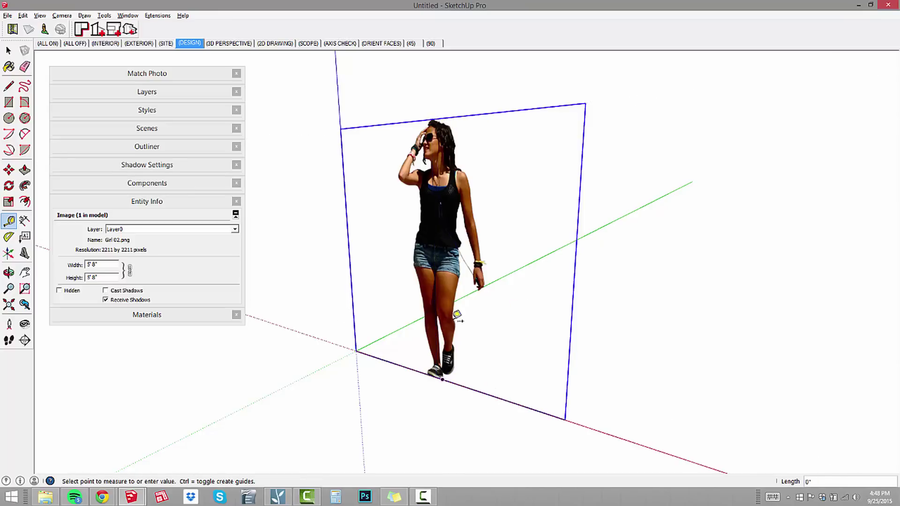
click(453, 112)
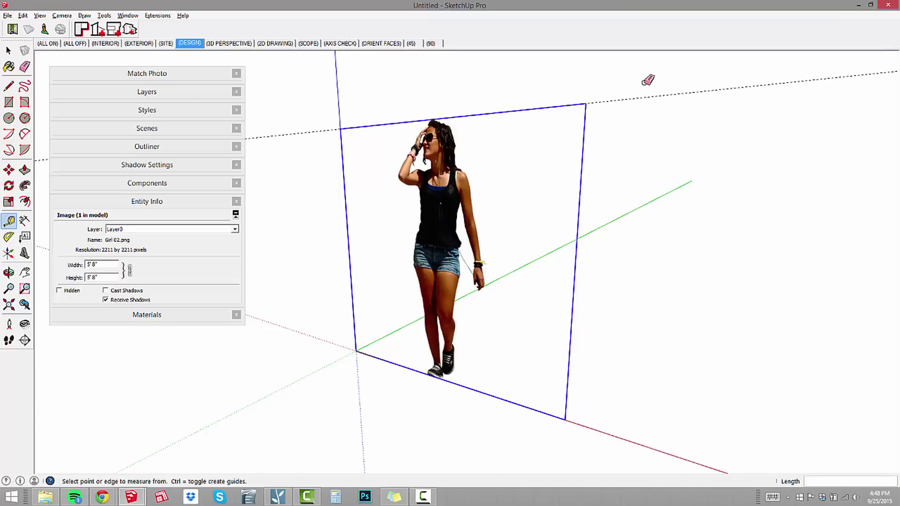
Step: Clear the guides and rescale the model so the woman measures 5' 9" from feet to head
key(e)
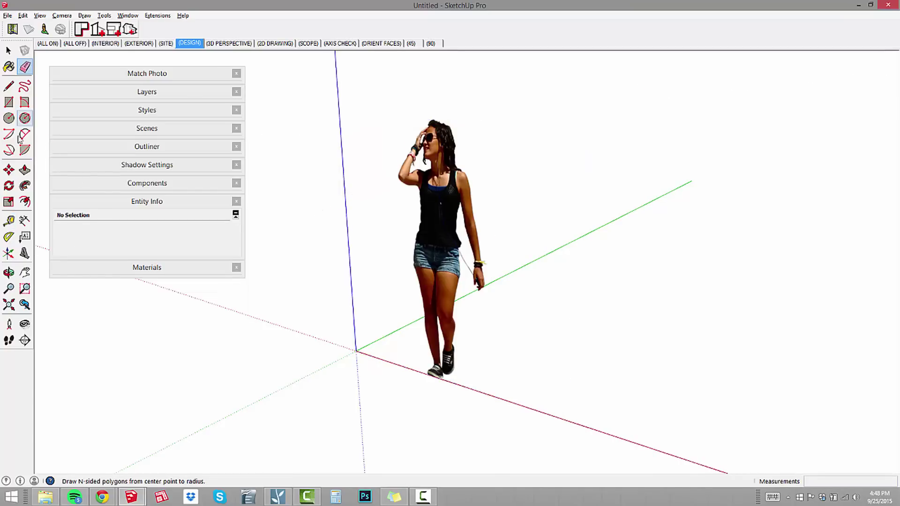
click(8, 221)
click(462, 386)
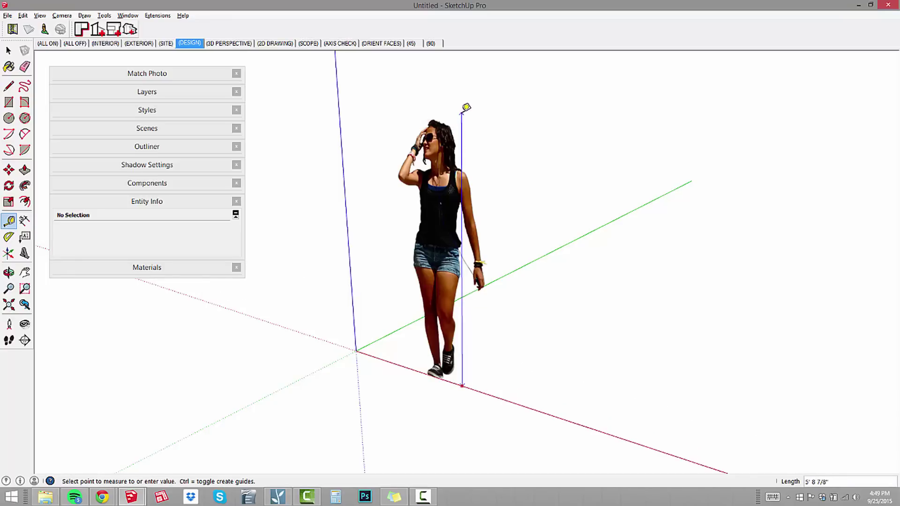
click(467, 108)
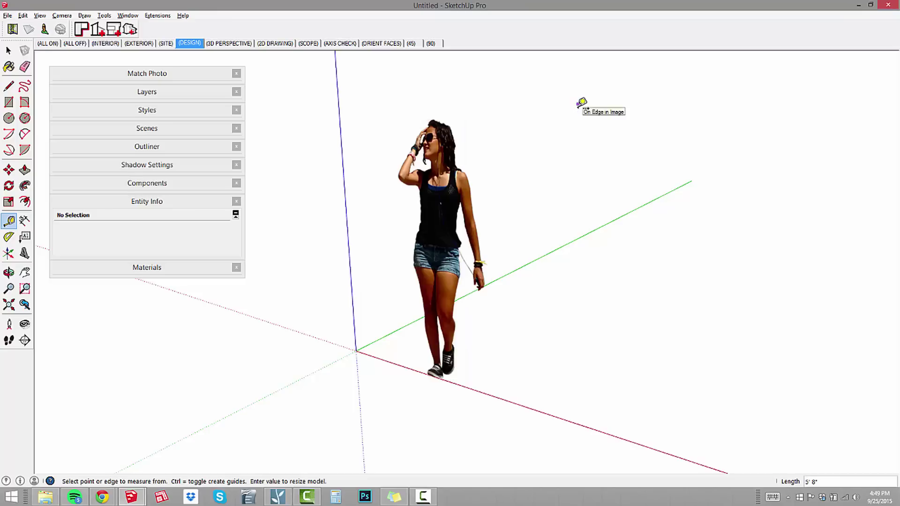
key(Return)
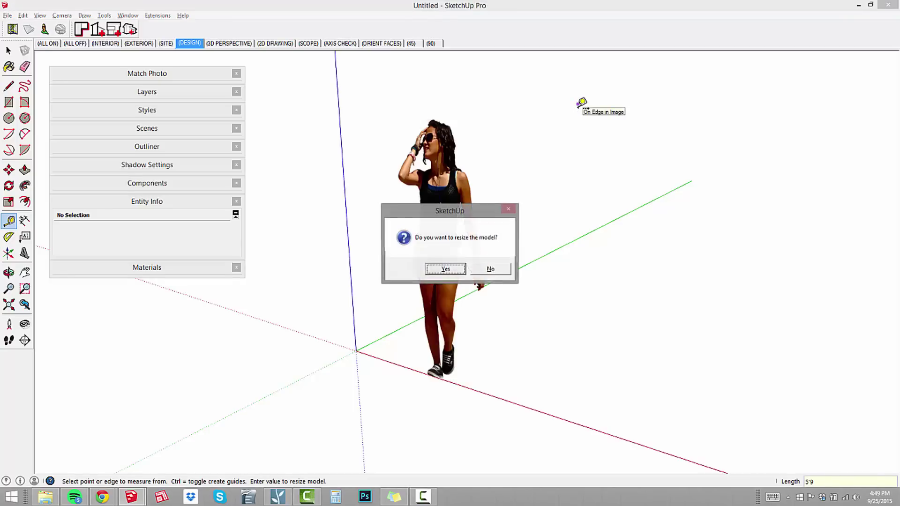
key(Return)
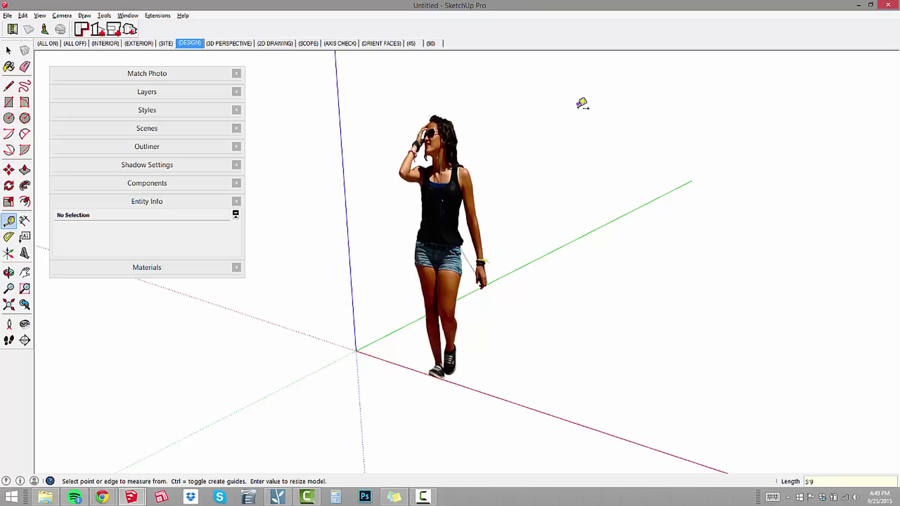
Step: Orbit around the figure and select the resized woman image
middle_drag(586, 275, 609, 305)
key(space)
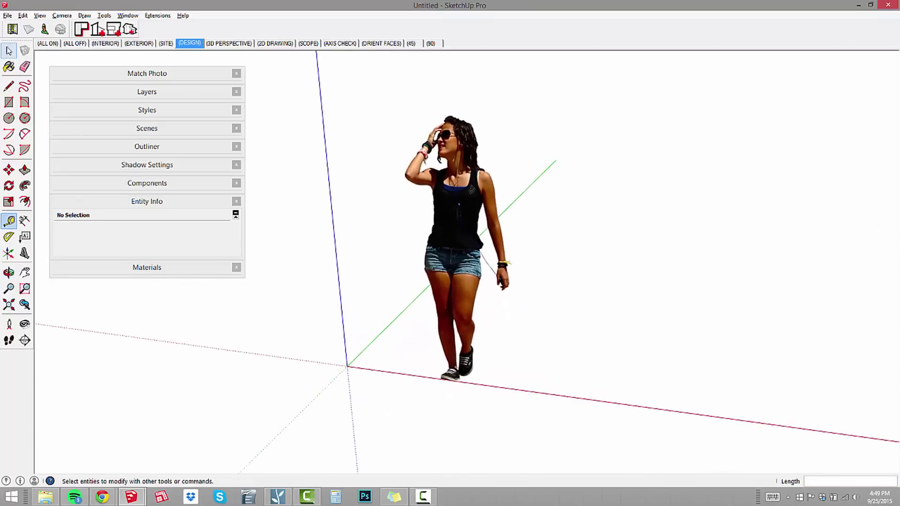
middle_drag(509, 307, 370, 382)
click(502, 411)
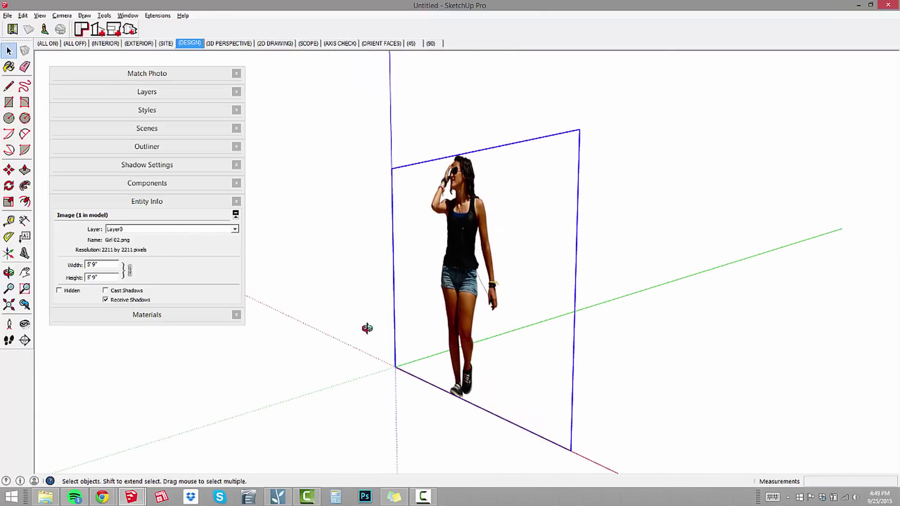
middle_drag(368, 328, 629, 362)
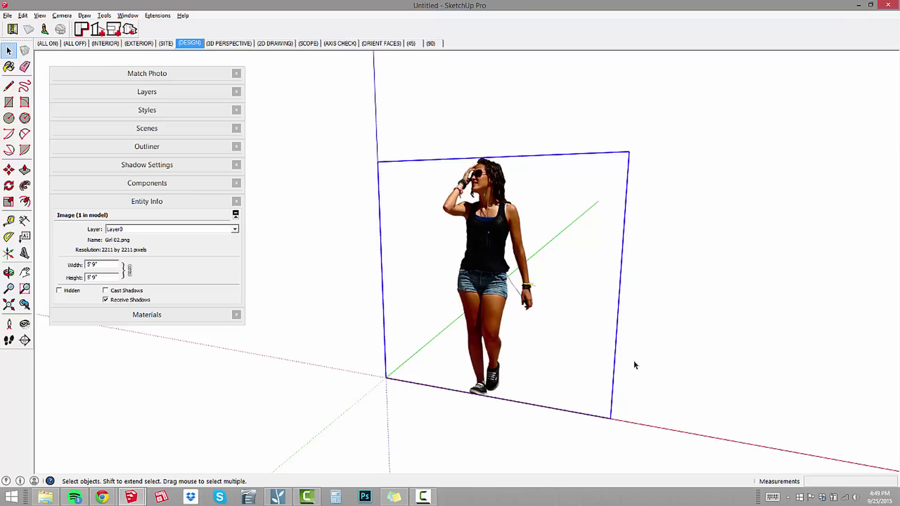
Step: Explode the woman image and select its picture face
right_click(489, 209)
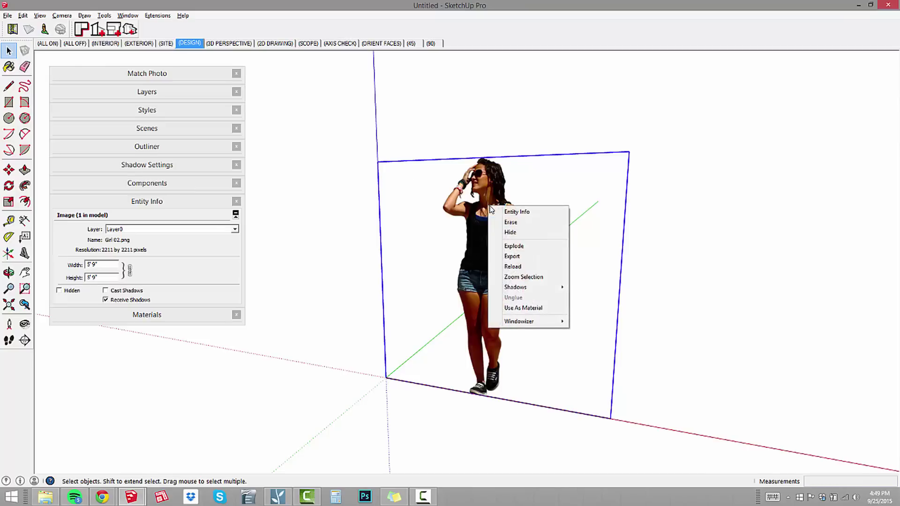
click(512, 245)
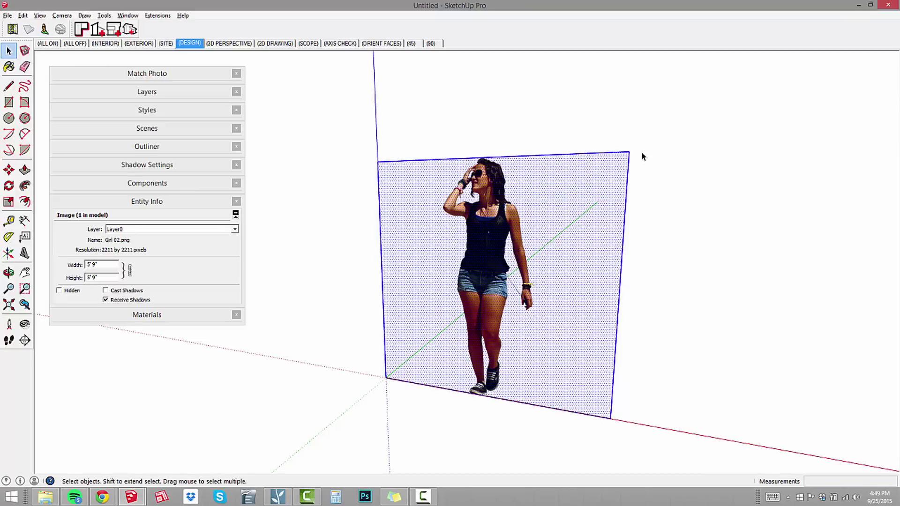
click(567, 198)
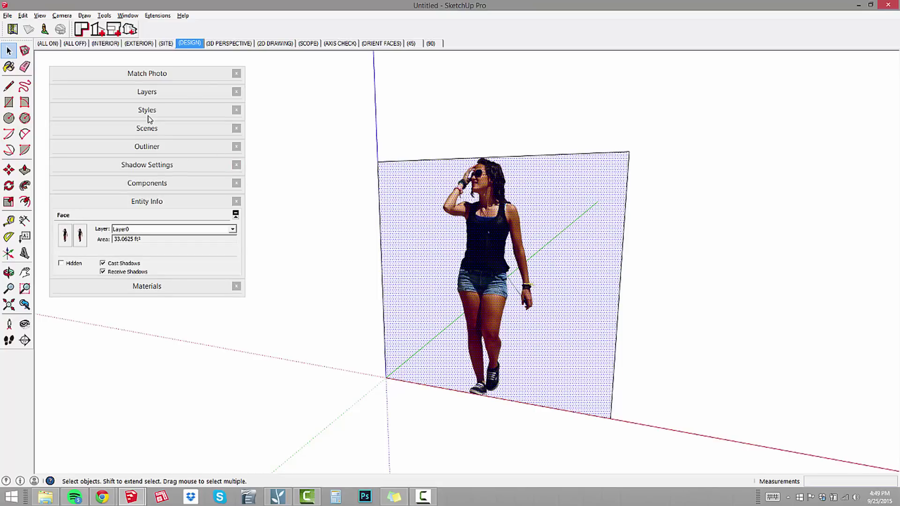
Step: Show the Materials tray and sample the Girl 02 material for editing
click(156, 202)
click(154, 220)
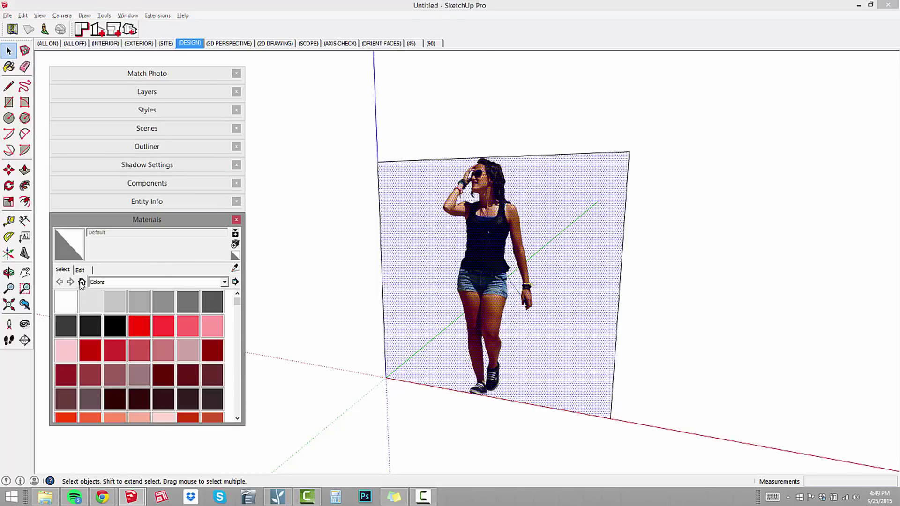
double_click(66, 302)
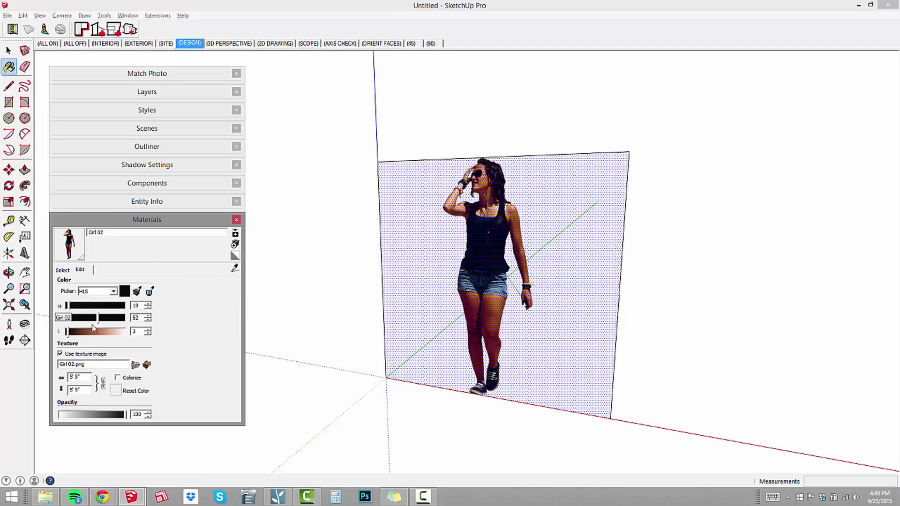
click(108, 233)
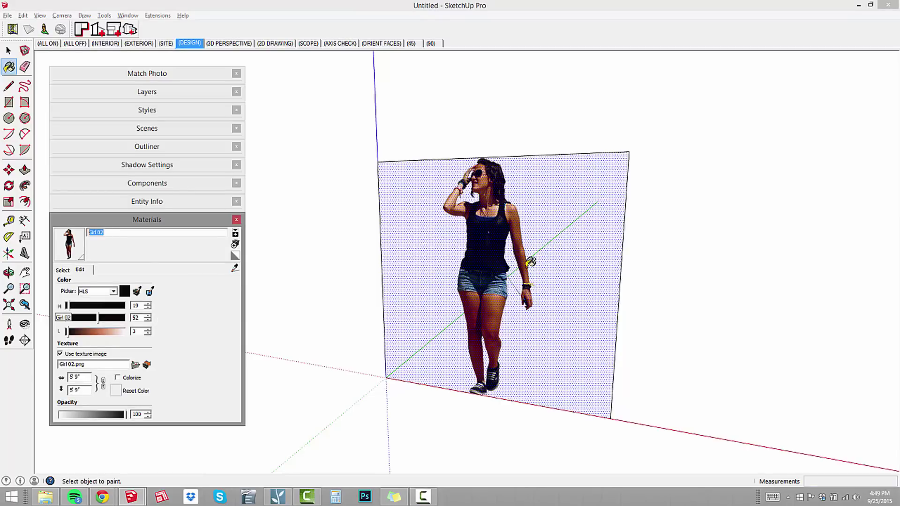
key(o)
drag(544, 298, 581, 260)
Step: Enable shadows with darkness 35 at 12:41 PM and orbit to see the face's ground shadow
key(b)
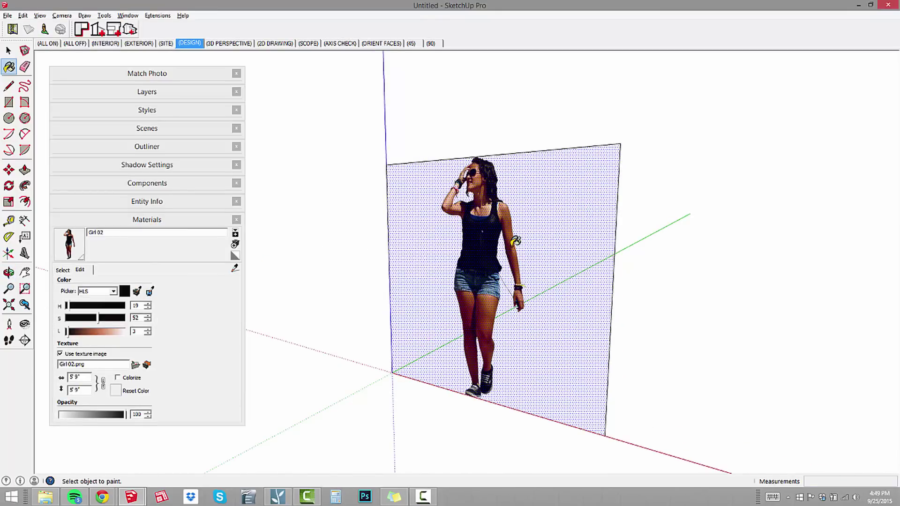
middle_drag(506, 243, 595, 246)
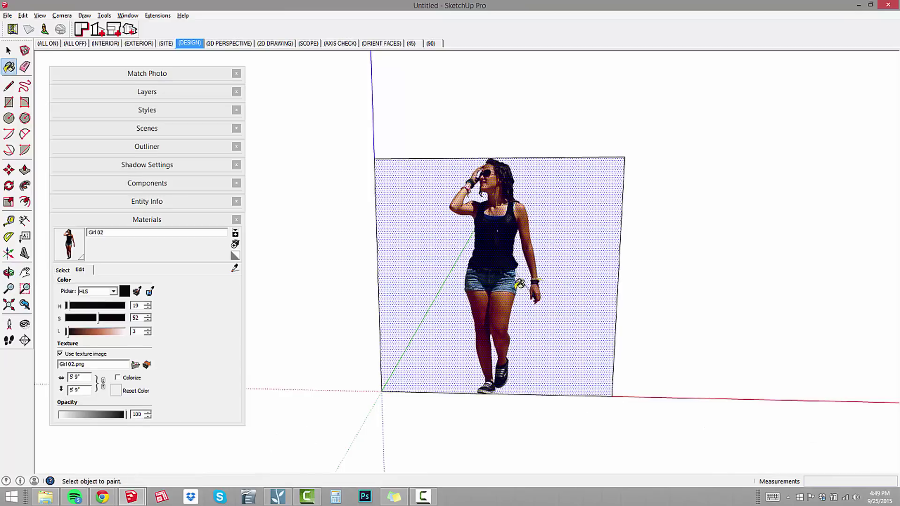
key(l)
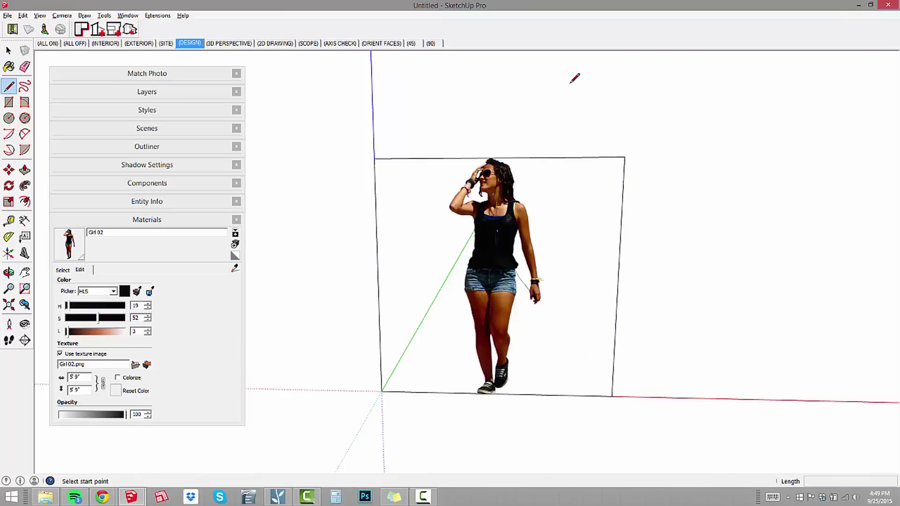
middle_drag(605, 348, 277, 162)
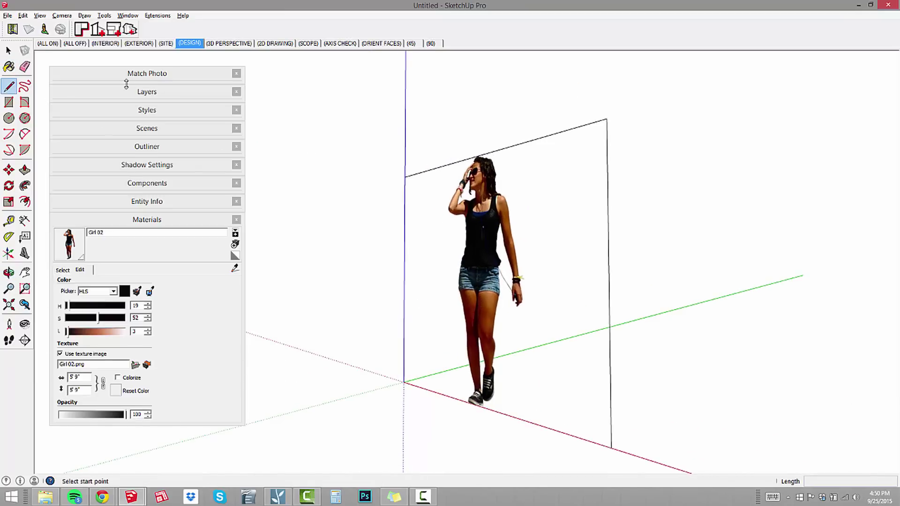
click(156, 166)
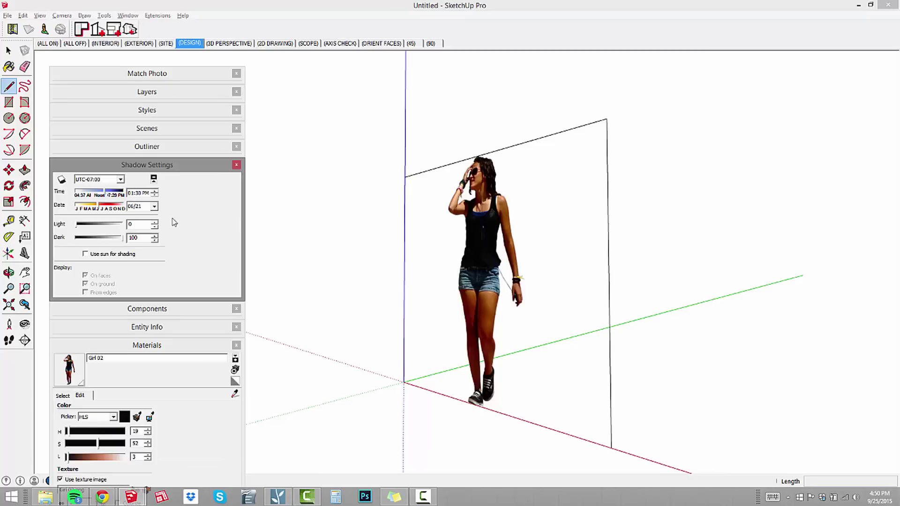
click(93, 239)
drag(100, 193, 79, 212)
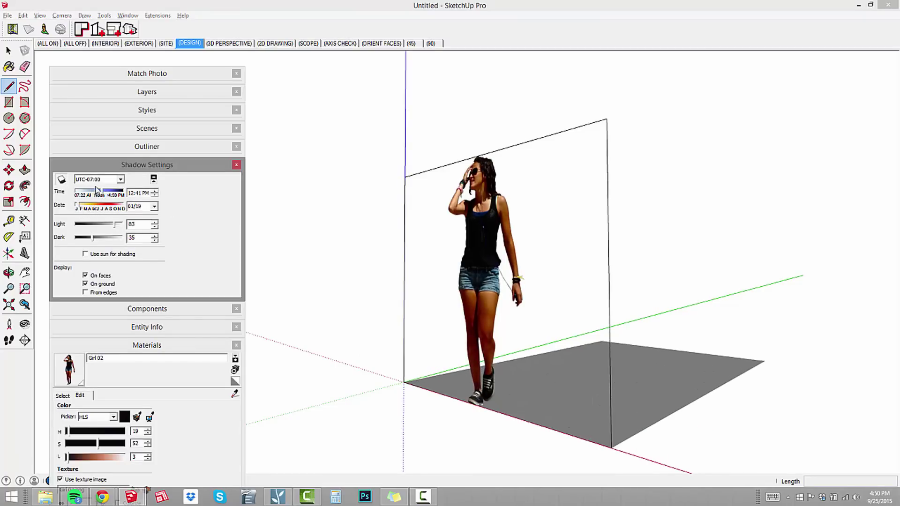
mouse_move(356, 262)
middle_down()
mouse_move(516, 291)
mouse_move(735, 295)
mouse_move(433, 304)
mouse_move(450, 301)
middle_up()
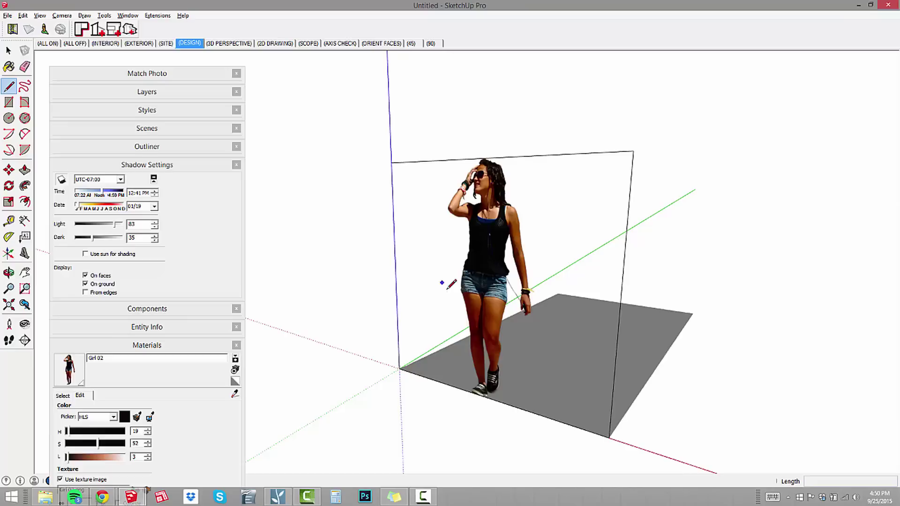
scroll(481, 379, up, 5)
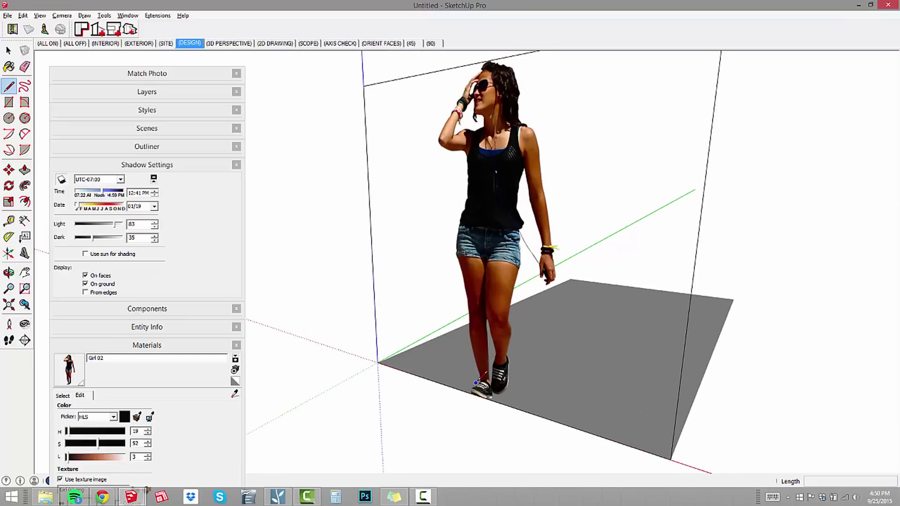
scroll(481, 379, down, 5)
Step: Turn the shadows back off and zoom in on the woman figure
middle_drag(626, 305, 157, 216)
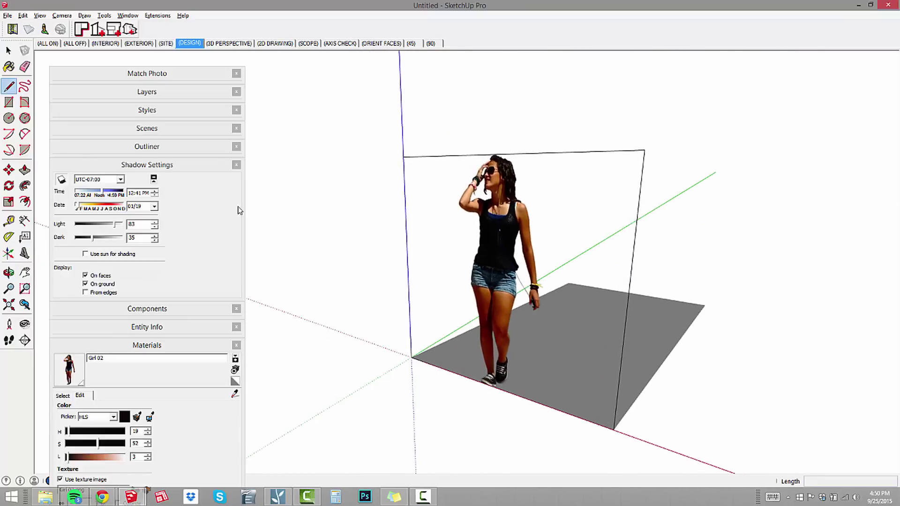
click(62, 180)
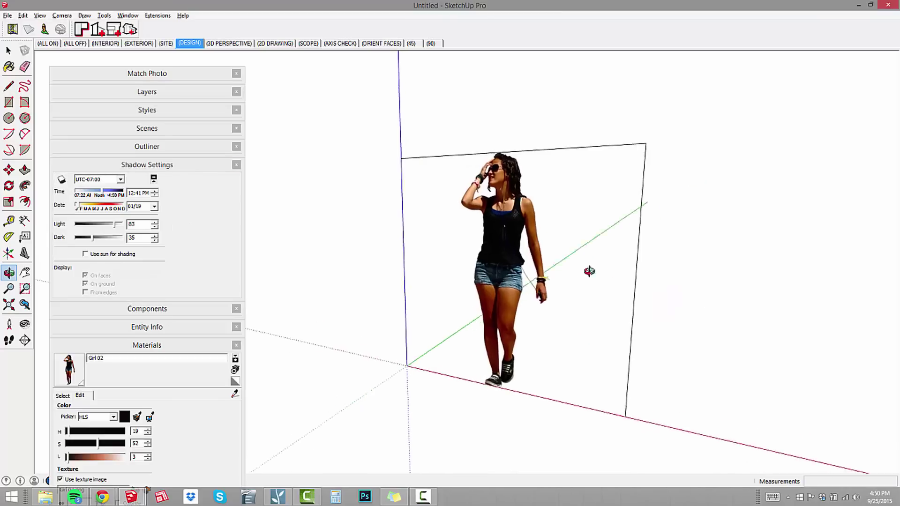
scroll(535, 160, up, 4)
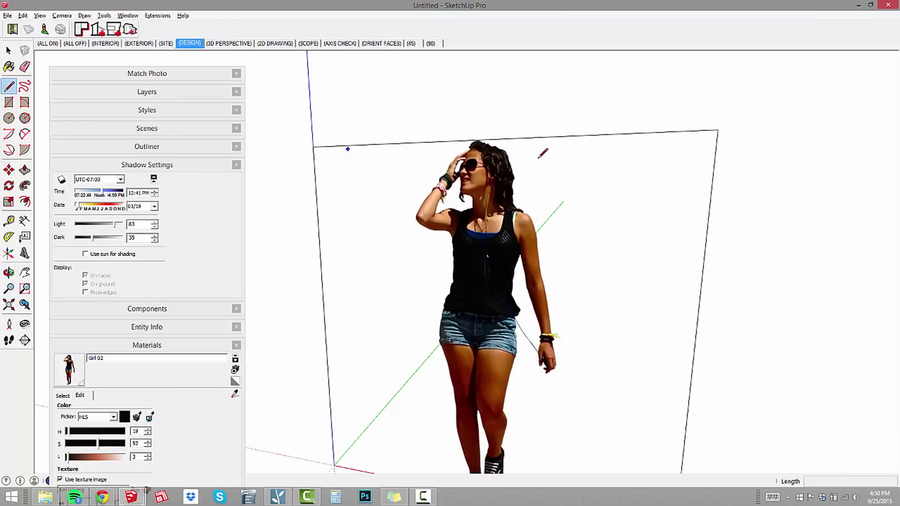
scroll(542, 151, up, 5)
Step: Trace lines from the wall's top edge down past the hair, arm, leg and shoe to the ground
click(395, 109)
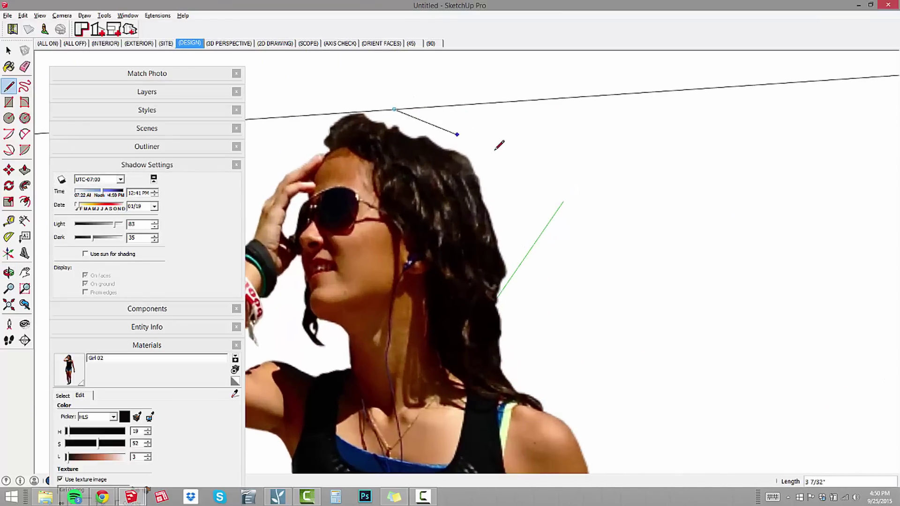
click(491, 155)
click(534, 350)
scroll(548, 306, down, 8)
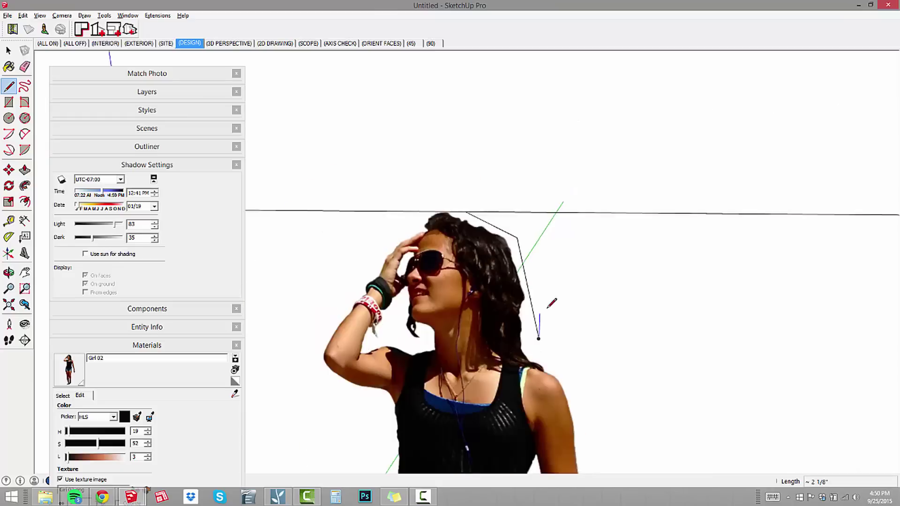
scroll(580, 363, up, 3)
shift+middle_drag(581, 364, 529, 215)
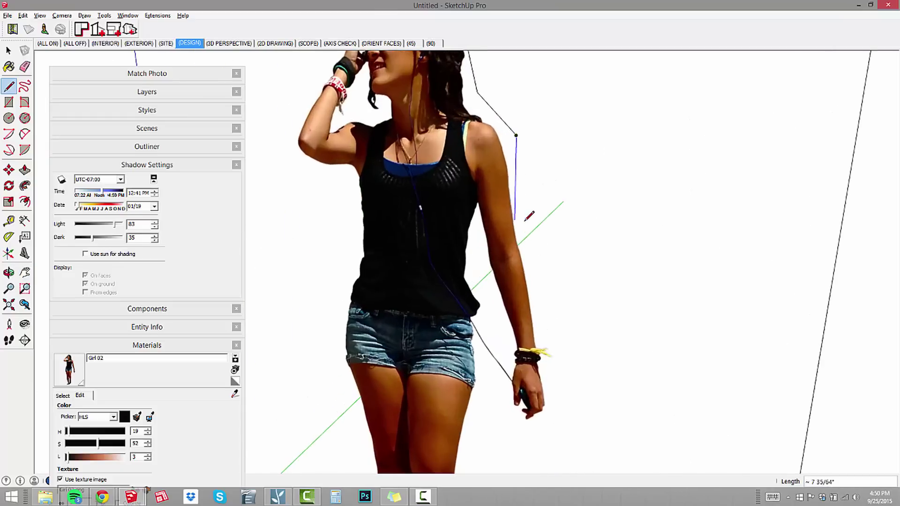
shift+middle_drag(603, 336, 541, 253)
scroll(542, 252, up, 3)
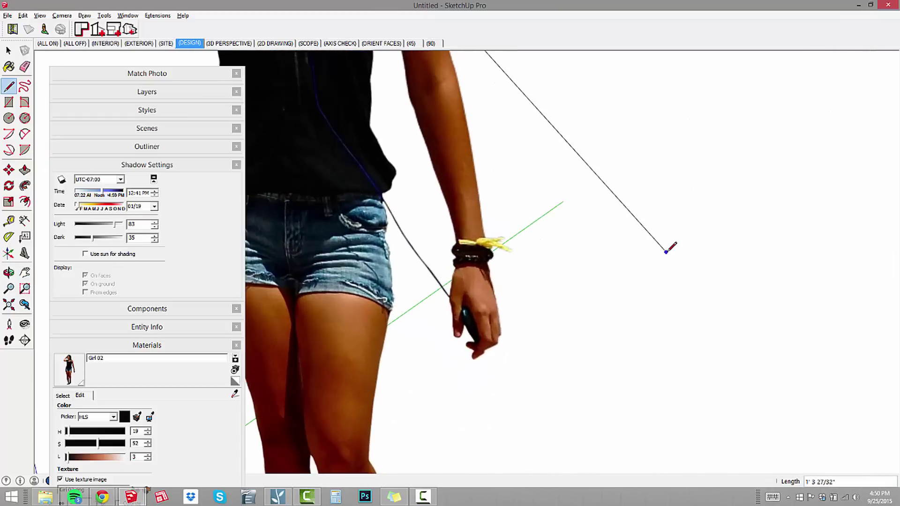
scroll(572, 293, down, 3)
scroll(578, 287, down, 1)
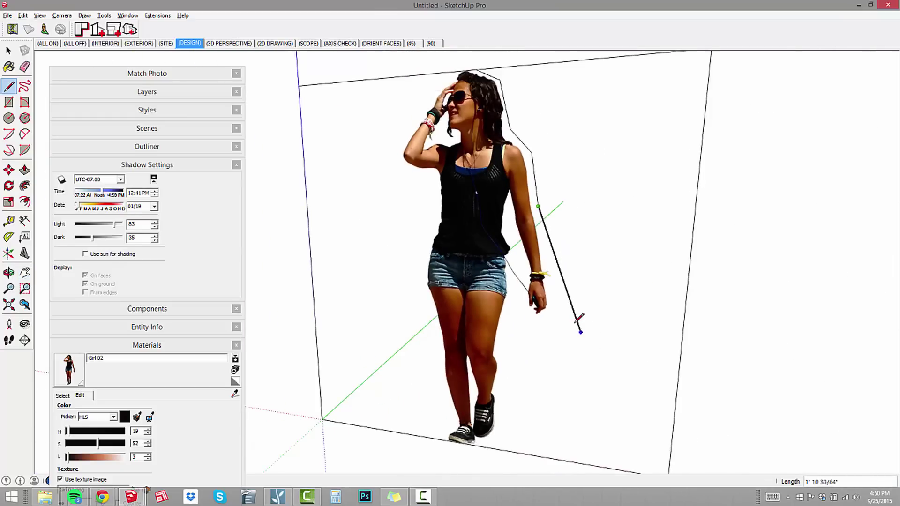
click(561, 314)
scroll(561, 319, up, 3)
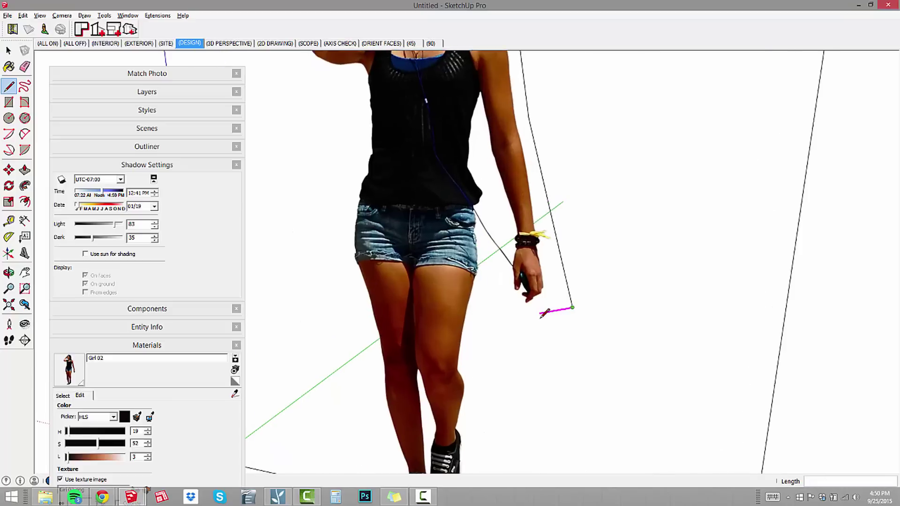
click(503, 307)
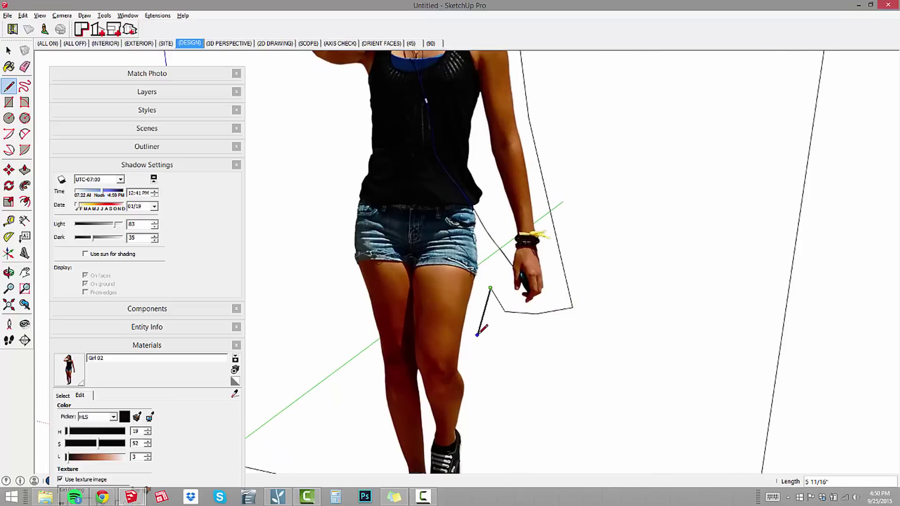
click(482, 346)
scroll(483, 345, down, 3)
mouse_move(482, 346)
middle_down()
mouse_move(187, 349)
mouse_move(557, 344)
middle_up()
scroll(474, 358, up, 8)
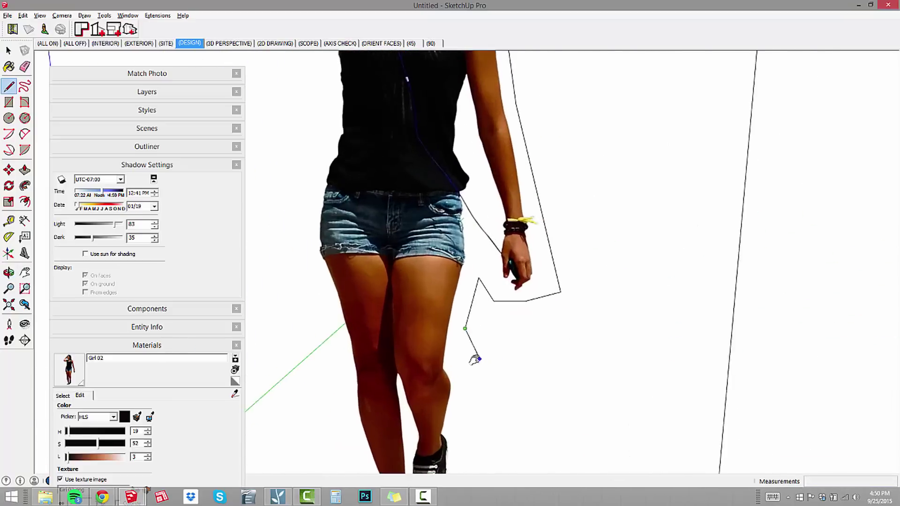
click(451, 300)
scroll(471, 282, up, 5)
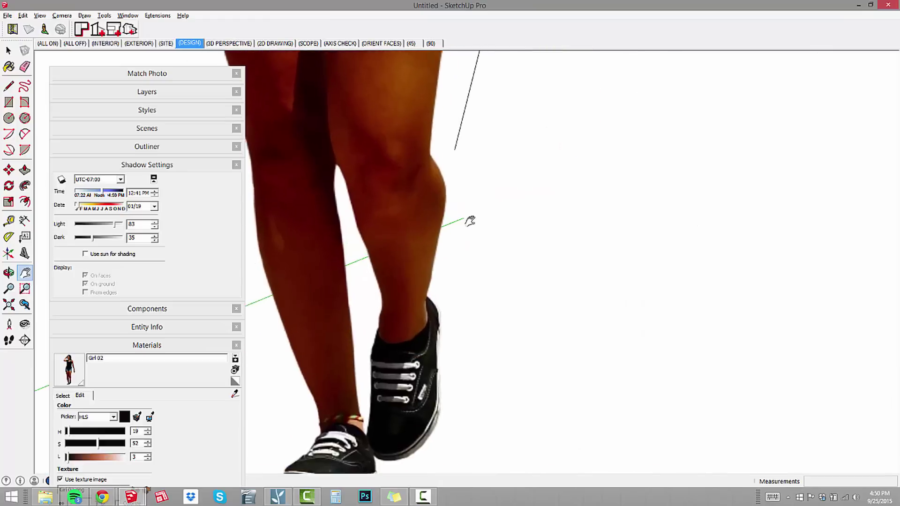
click(449, 222)
shift+middle_drag(428, 311, 477, 201)
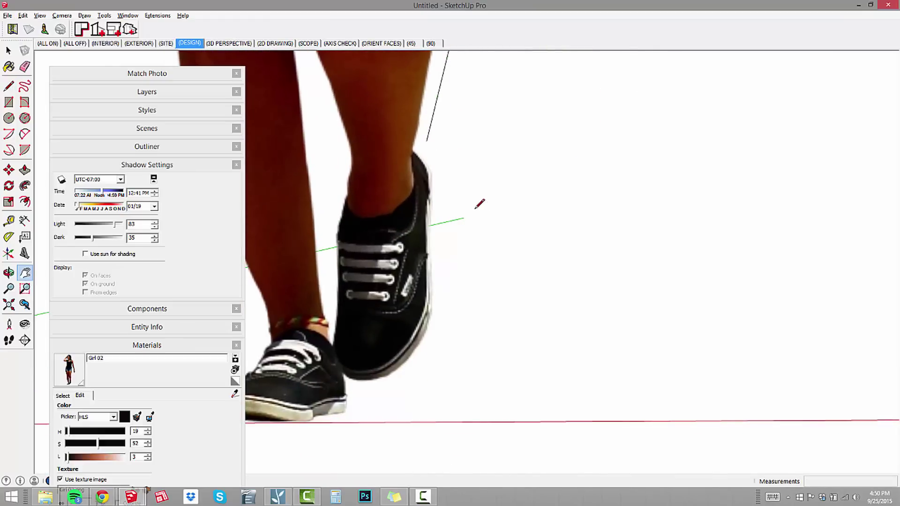
click(427, 140)
click(459, 218)
click(447, 313)
click(395, 422)
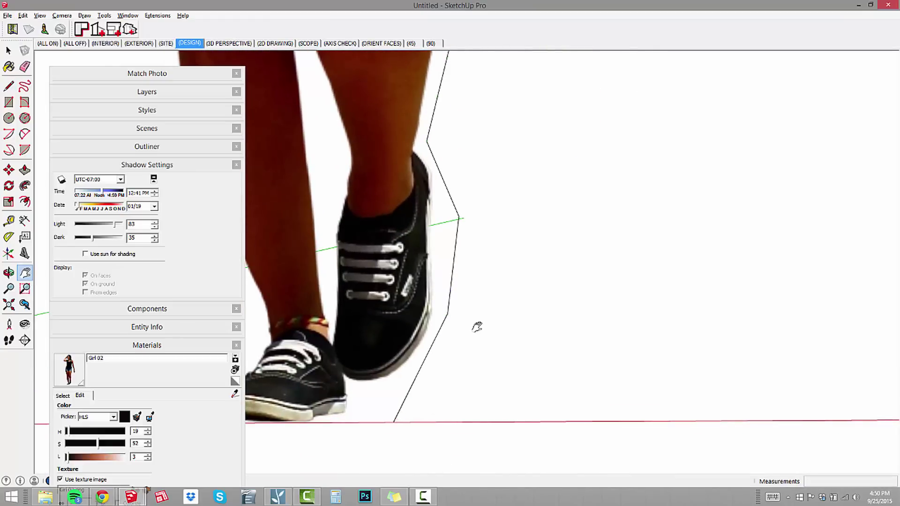
Step: Continue the outline up the other leg, hip, waist and raised elbow, closing it at the start
scroll(477, 326, down, 4)
scroll(393, 295, down, 2)
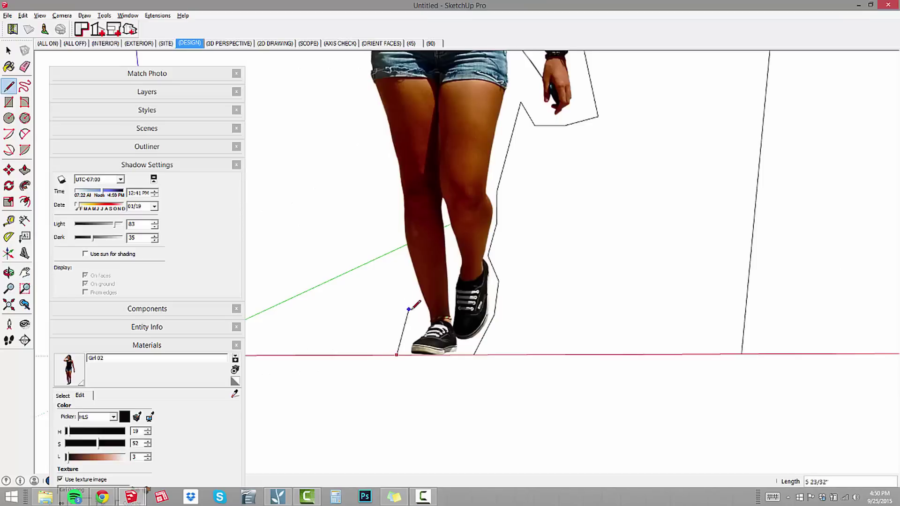
click(416, 315)
click(391, 225)
click(390, 169)
shift+middle_drag(371, 126, 425, 267)
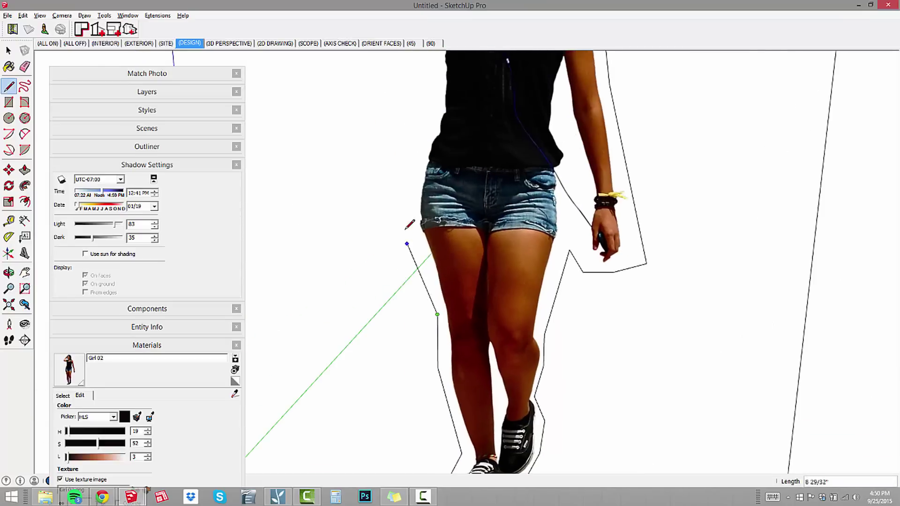
click(398, 210)
click(427, 120)
shift+middle_drag(441, 58, 440, 222)
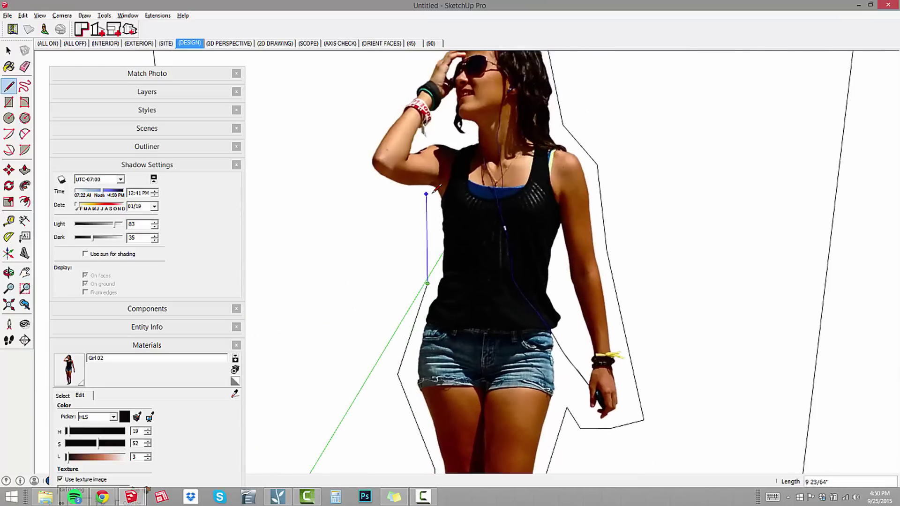
click(426, 192)
click(374, 182)
scroll(374, 109, up, 2)
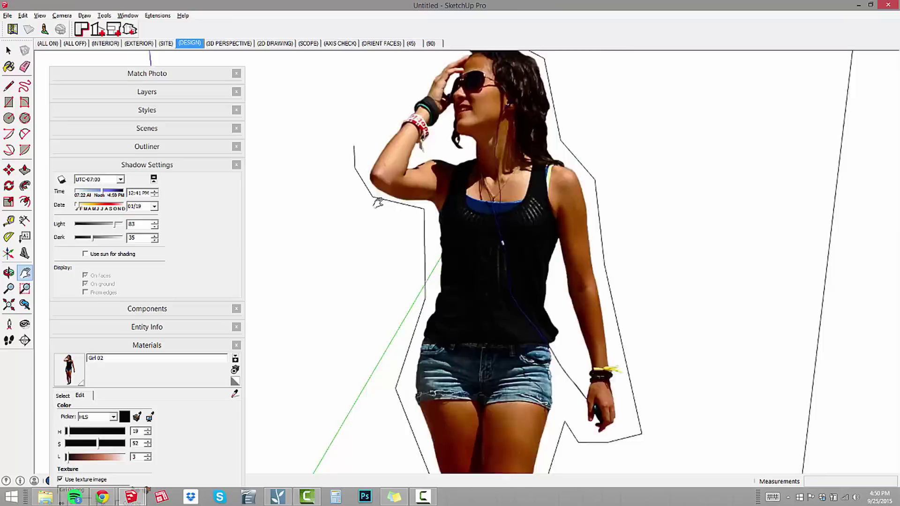
shift+middle_drag(375, 201, 346, 370)
click(405, 218)
click(469, 164)
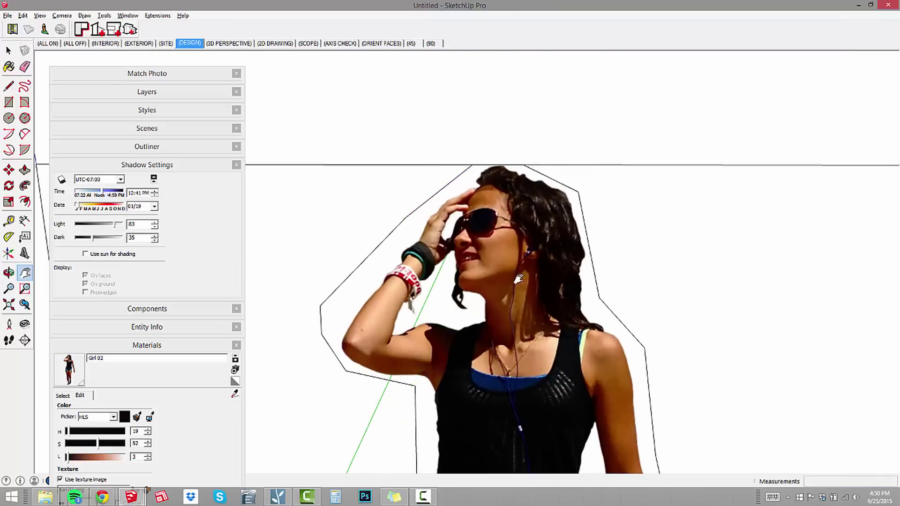
Step: Trace and close the gap between the raised arm and the head
scroll(444, 377, up, 3)
click(440, 123)
click(396, 234)
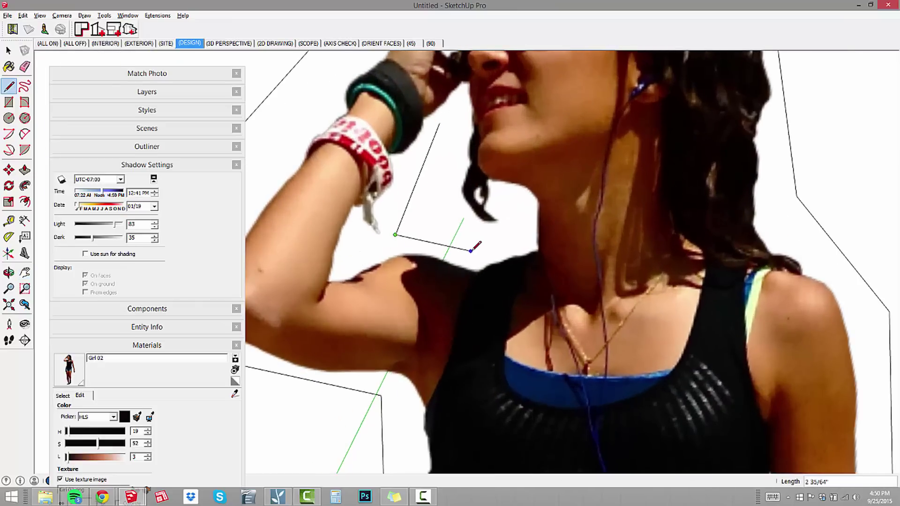
click(470, 251)
click(451, 208)
click(443, 121)
Step: Trace the gap between the legs down beside the shoe
scroll(443, 121, down, 3)
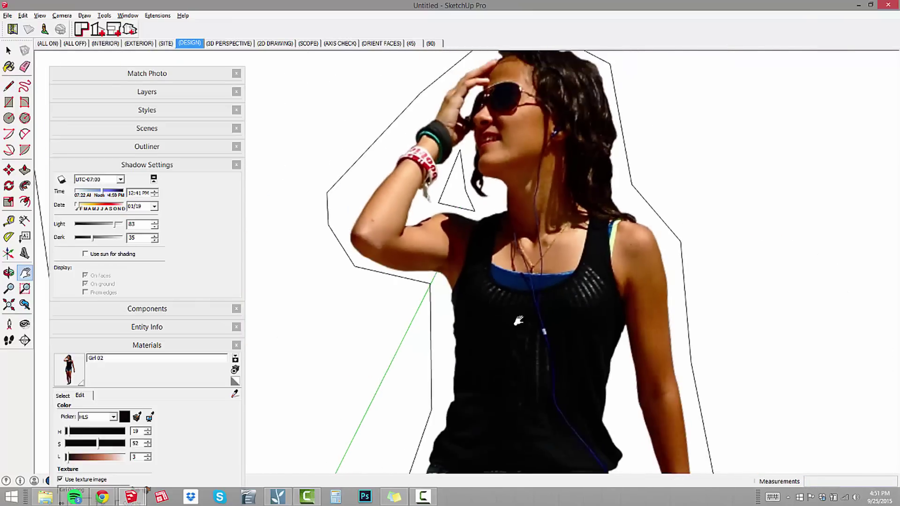
shift+middle_drag(468, 385, 493, 212)
scroll(492, 212, up, 3)
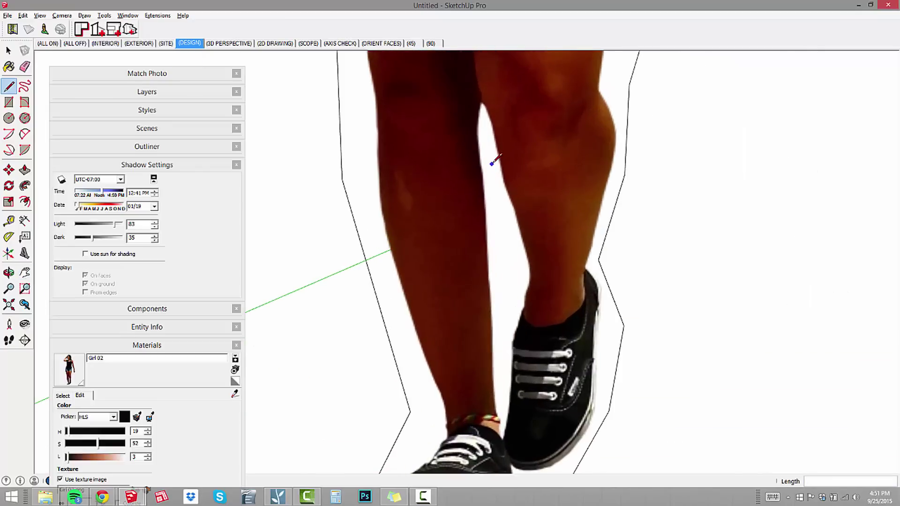
click(486, 129)
click(501, 385)
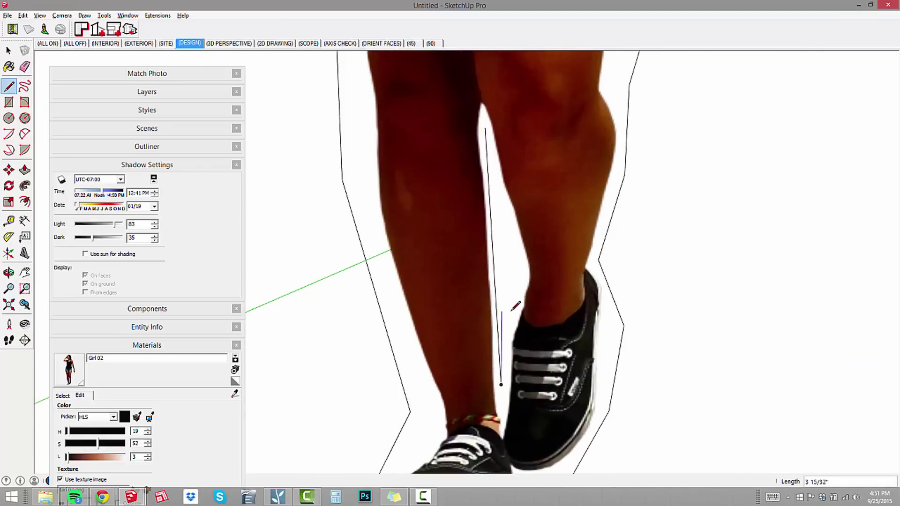
scroll(519, 304, up, 2)
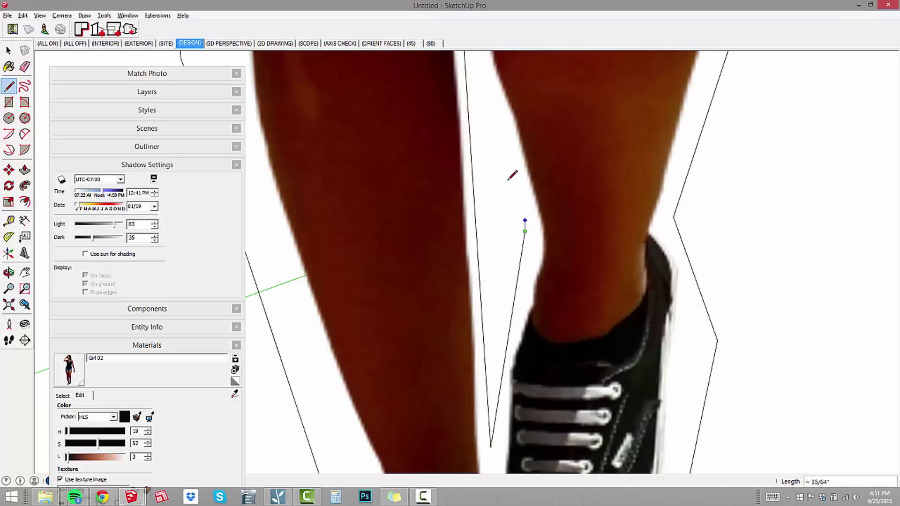
shift+middle_drag(512, 177, 460, 181)
scroll(462, 176, down, 6)
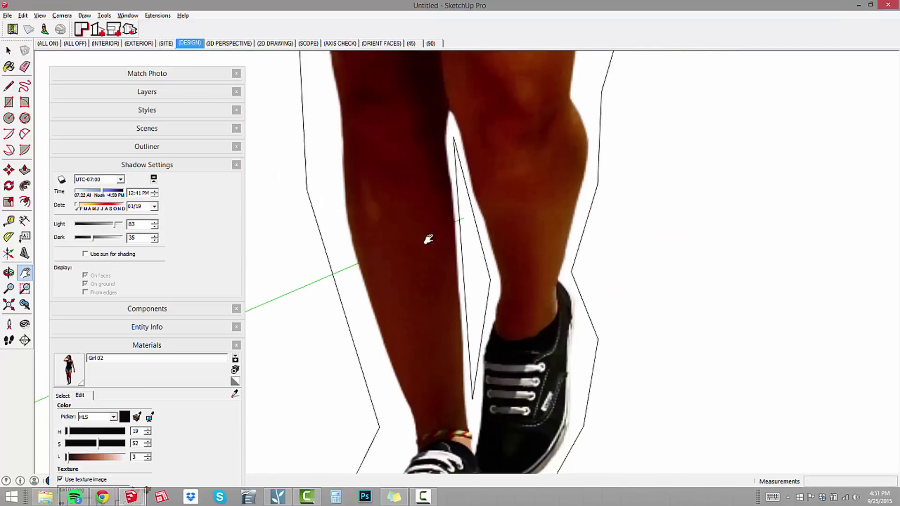
scroll(493, 301, down, 5)
Step: Select the wall face around the traced woman, excluding her cut-out, and delete it
middle_drag(492, 301, 497, 262)
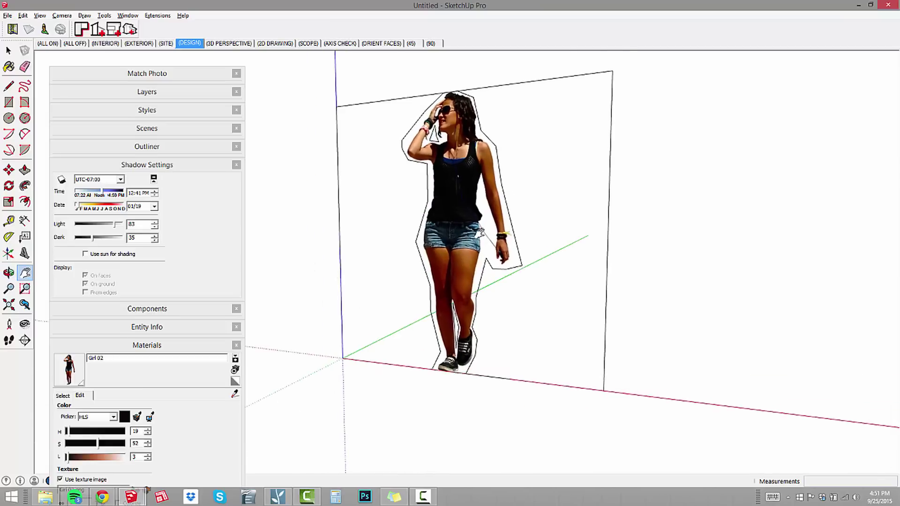
scroll(498, 232, up, 3)
key(space)
scroll(485, 270, down, 2)
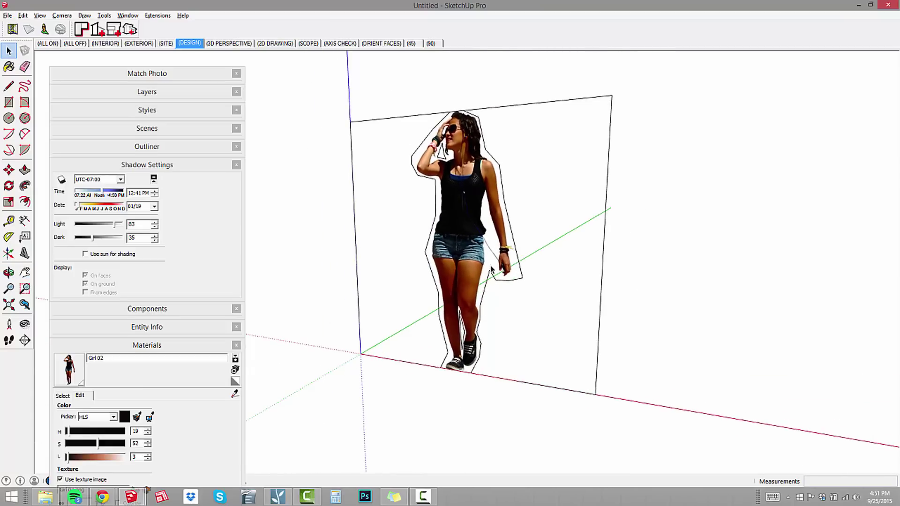
double_click(467, 191)
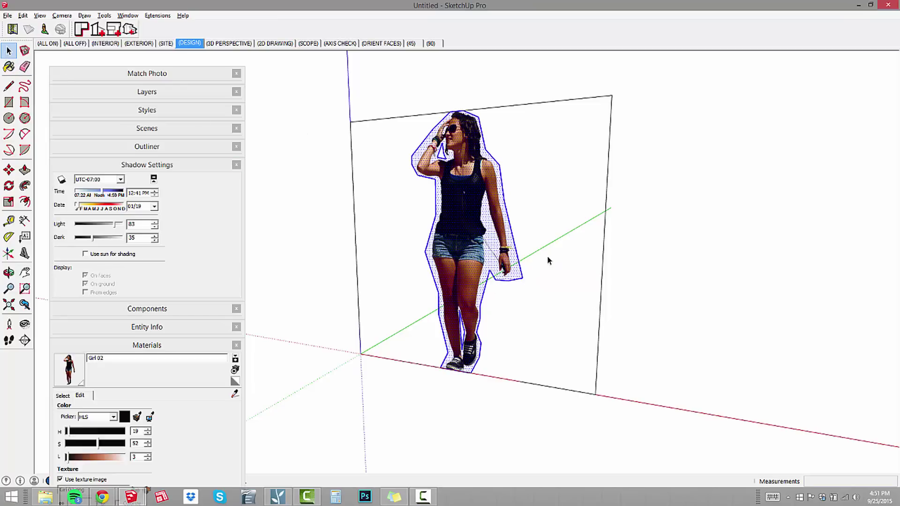
double_click(560, 382)
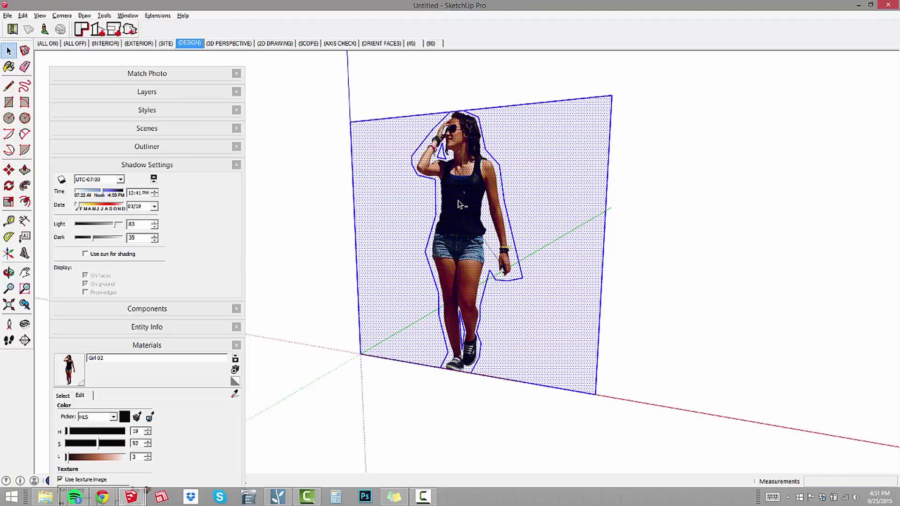
shift+double_click(485, 217)
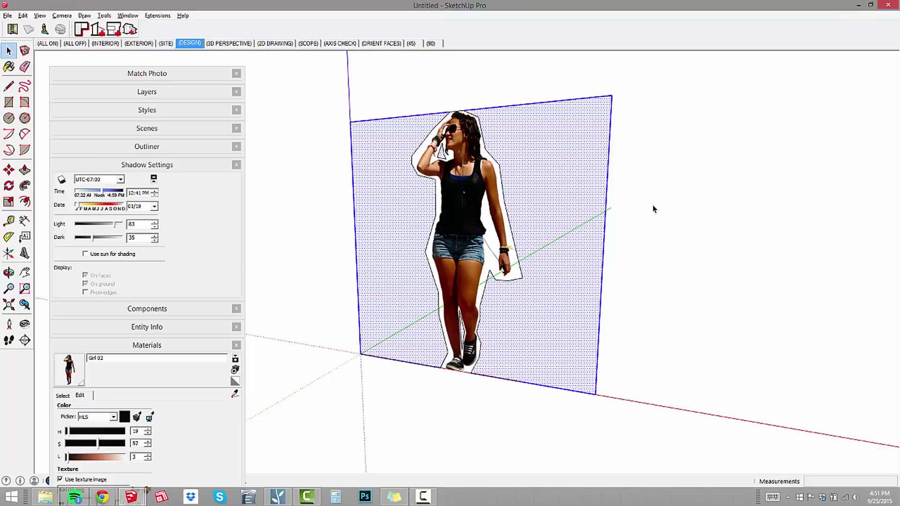
key(Delete)
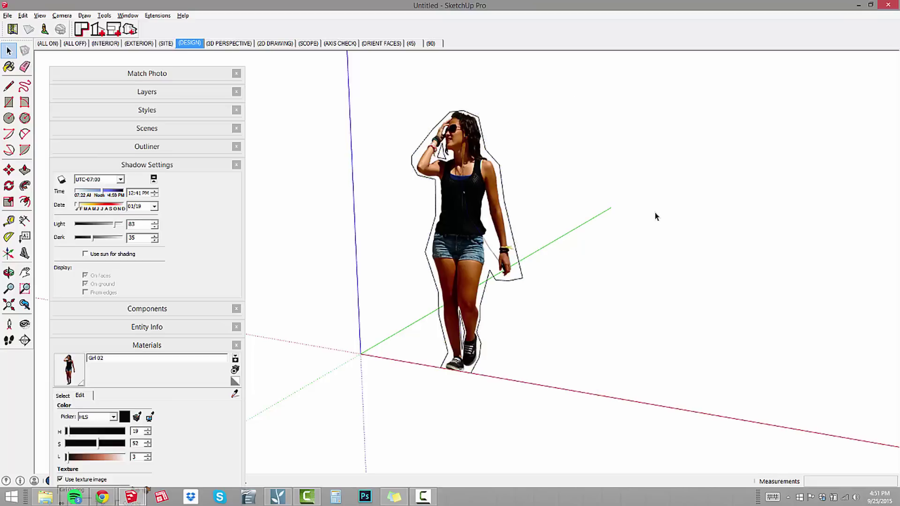
Step: Enable shadows in Shadow Settings with the sun time at 11:51 AM so the cut-out casts a ground shadow
middle_drag(655, 212, 543, 362)
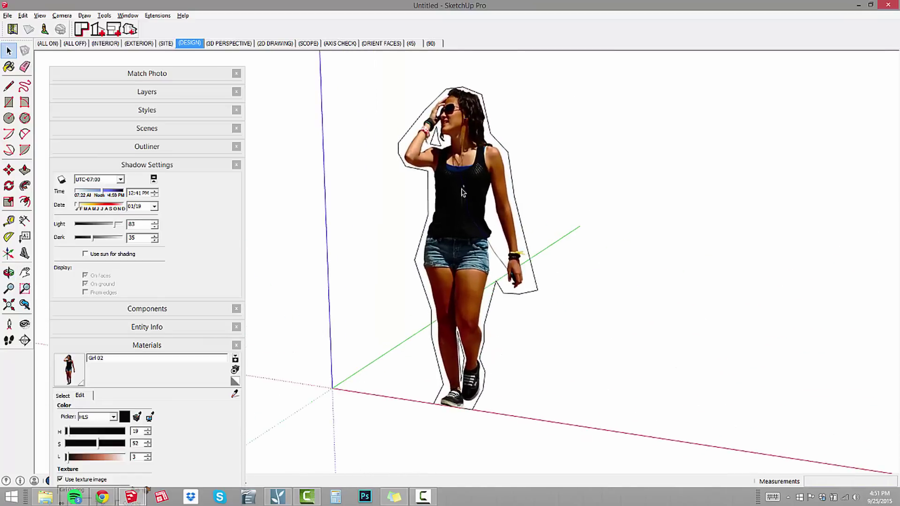
scroll(477, 251, down, 2)
mouse_move(477, 251)
middle_down()
mouse_move(495, 294)
mouse_move(483, 253)
middle_up()
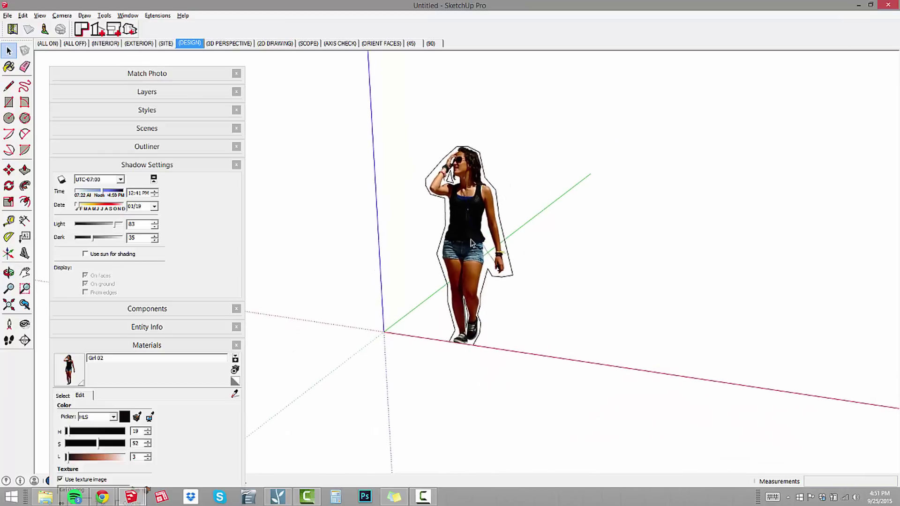
scroll(476, 233, up, 2)
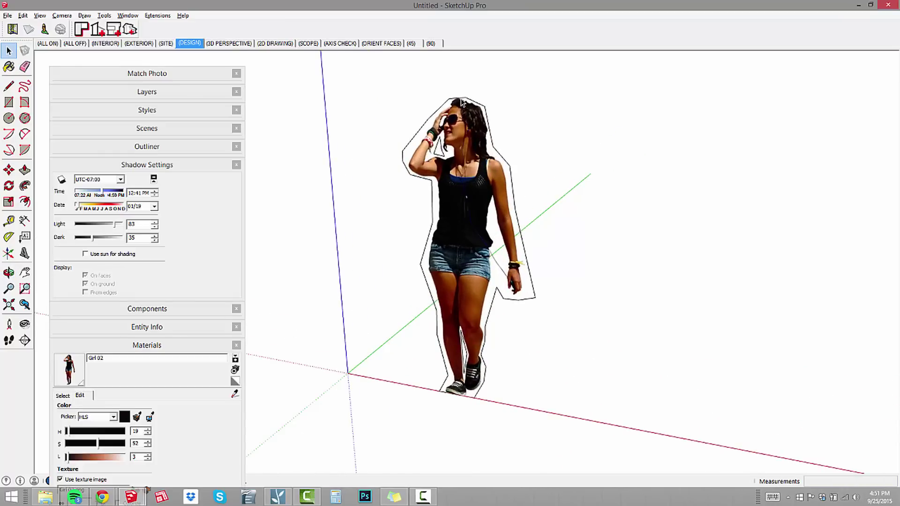
middle_drag(469, 155, 263, 151)
click(136, 165)
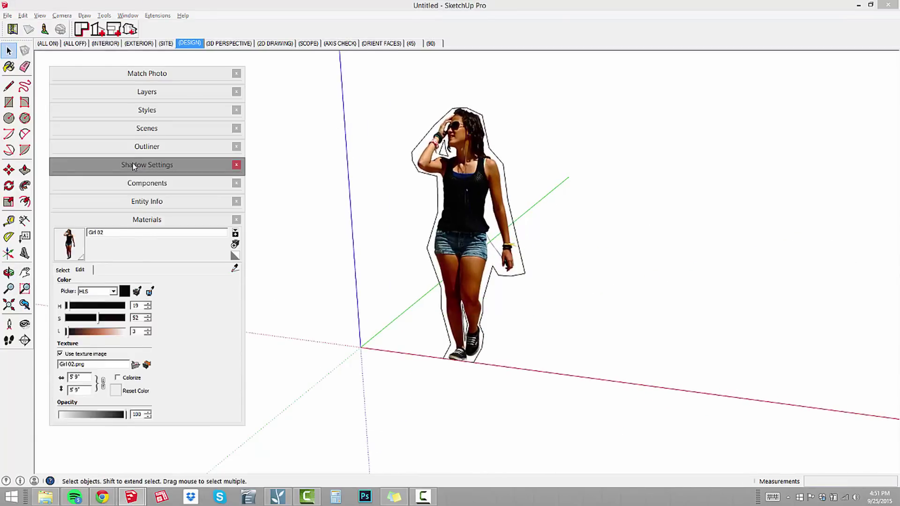
click(133, 166)
click(62, 179)
middle_drag(422, 375, 254, 295)
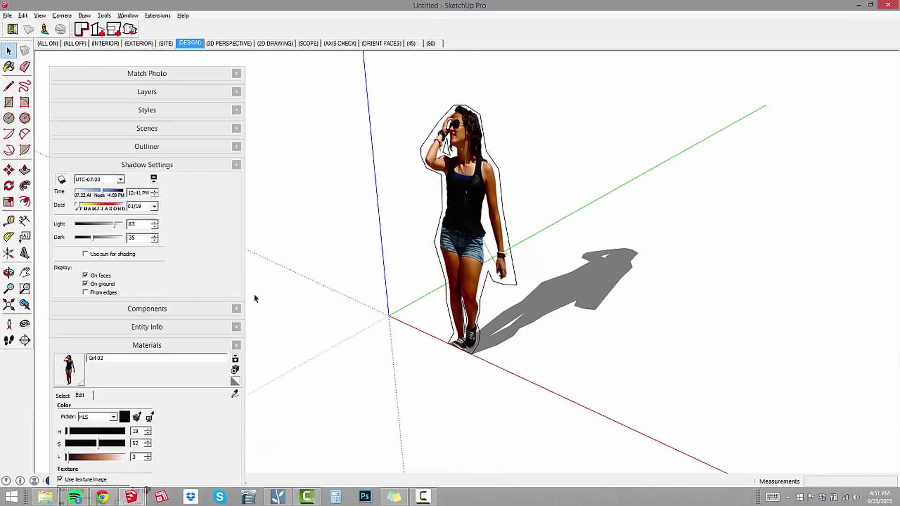
mouse_move(106, 196)
mouse_down()
mouse_move(109, 204)
mouse_move(98, 202)
mouse_up()
middle_drag(424, 335, 457, 169)
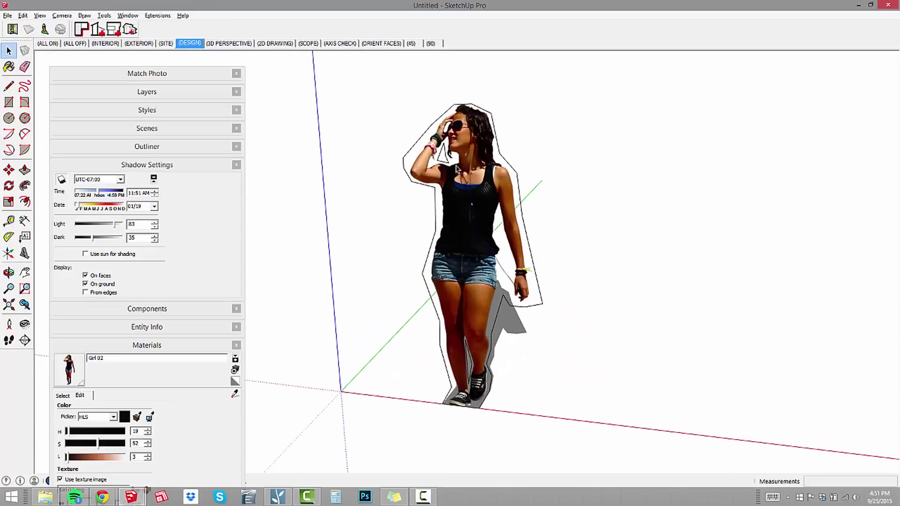
Step: Select the girl cut-out, face and outline together, and return to the Select tool
middle_drag(452, 212, 537, 324)
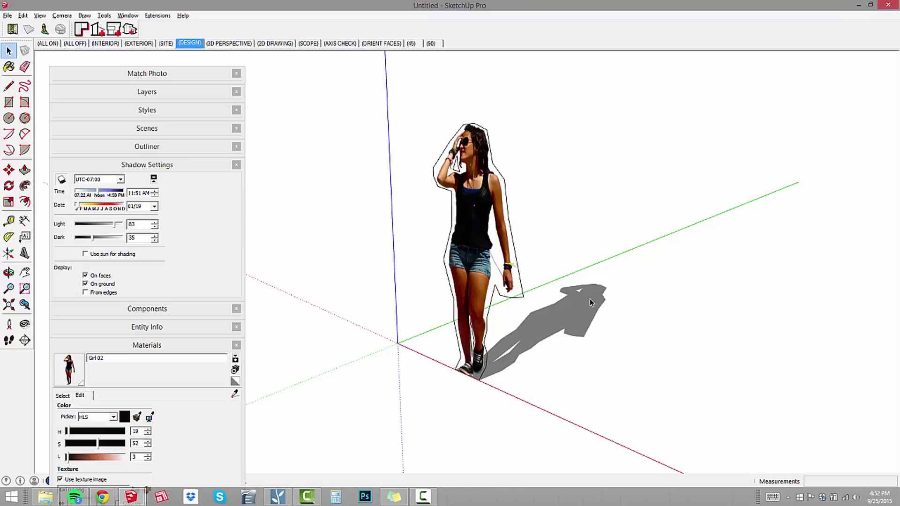
click(464, 205)
middle_drag(547, 351, 641, 307)
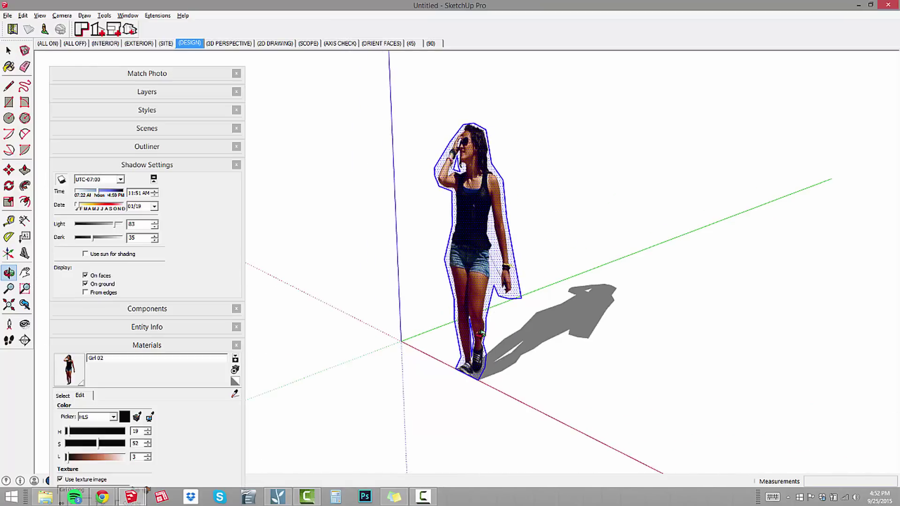
key(space)
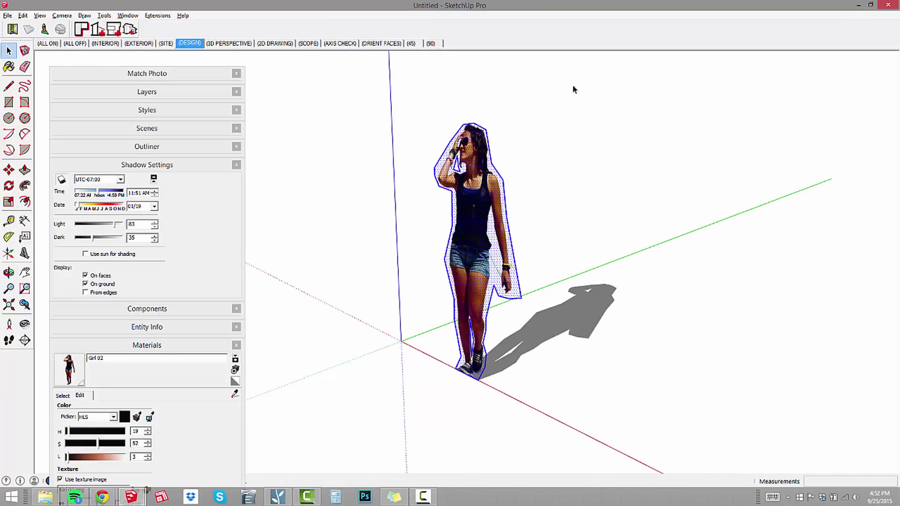
Step: Make the figure a component named PEOPLE 2D_Girl 02, set to always face camera
middle_drag(497, 316, 535, 297)
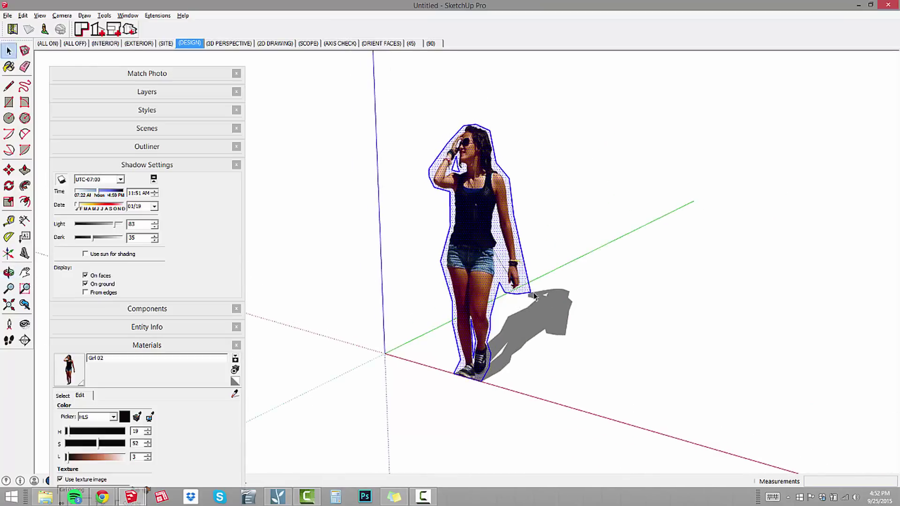
right_click(482, 188)
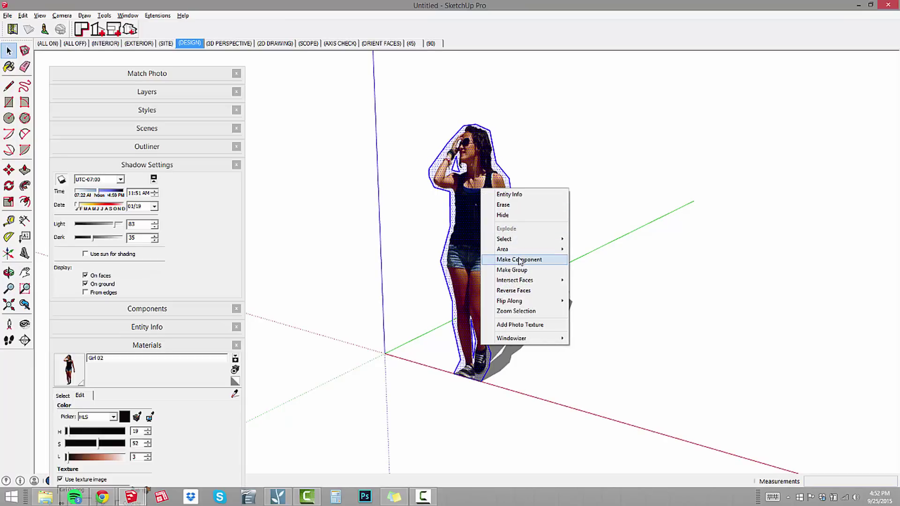
right_click(474, 176)
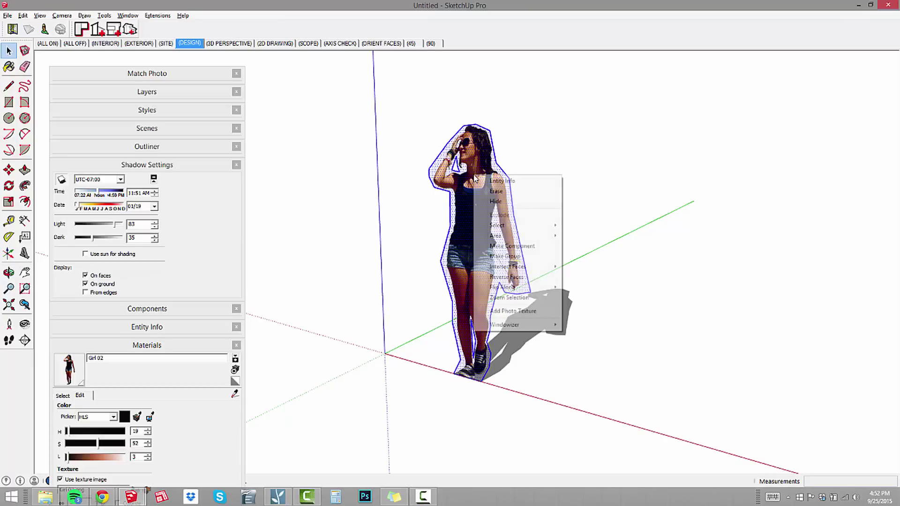
click(518, 249)
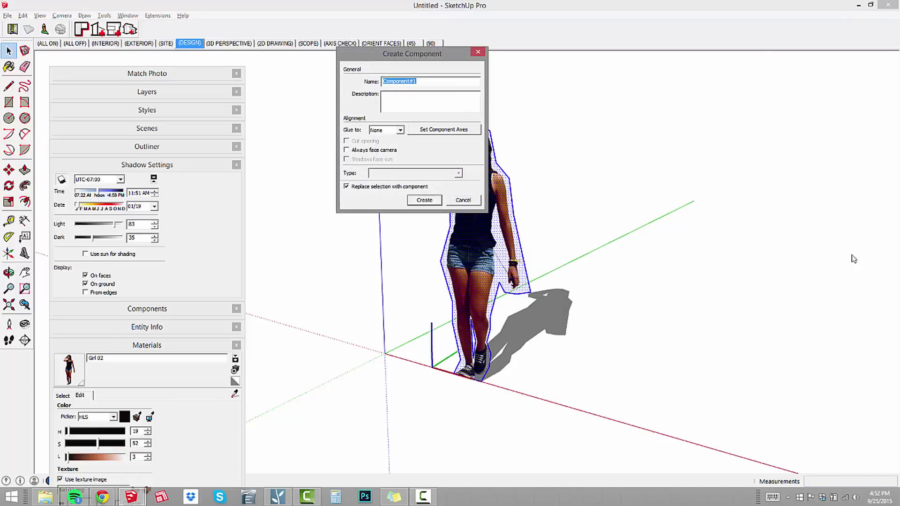
text(H)
click(375, 151)
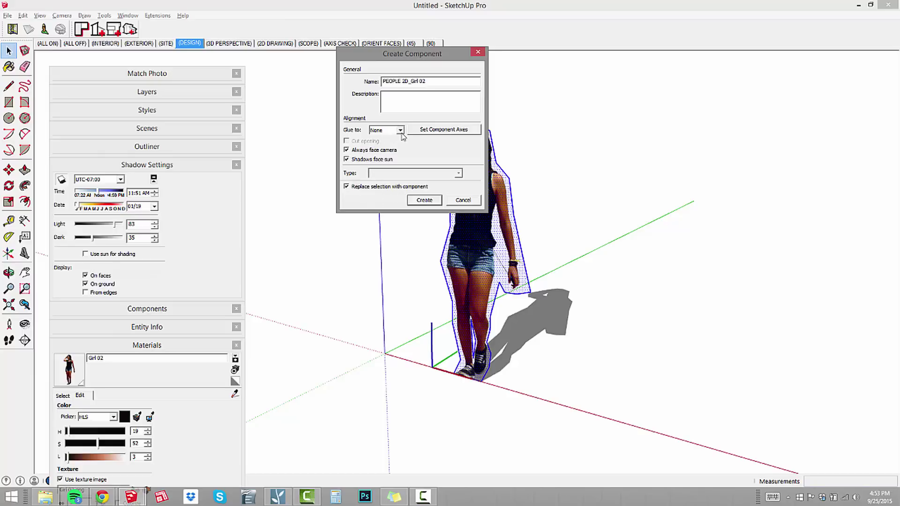
Step: Set the component axes origin at the midpoint of the cut-out's bottom edge between her feet
click(444, 129)
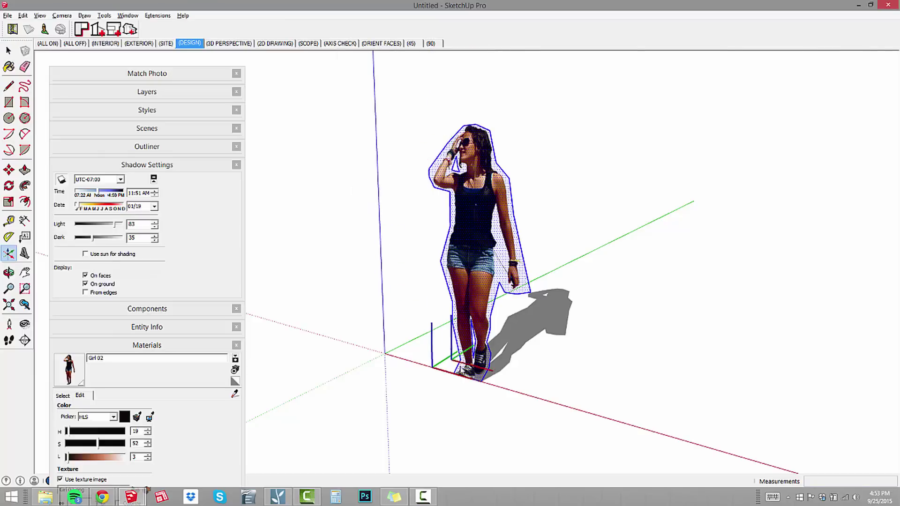
scroll(464, 372, up, 6)
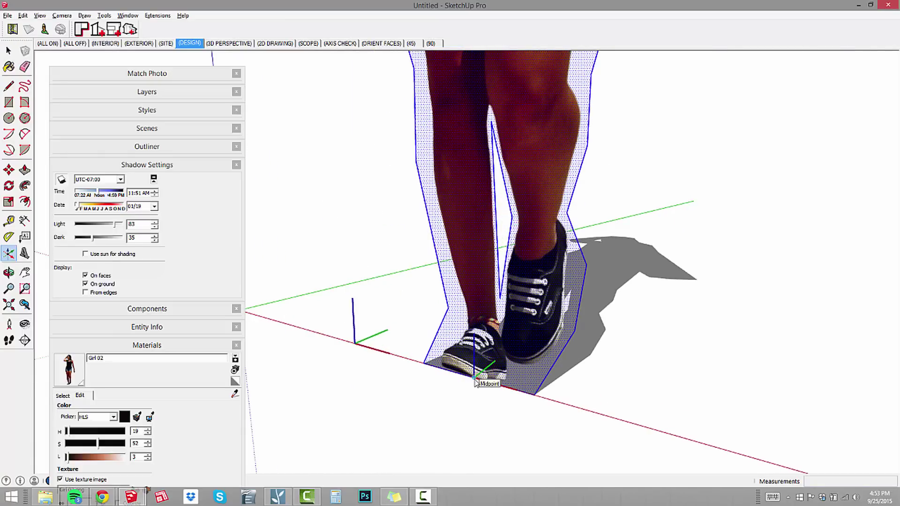
click(475, 380)
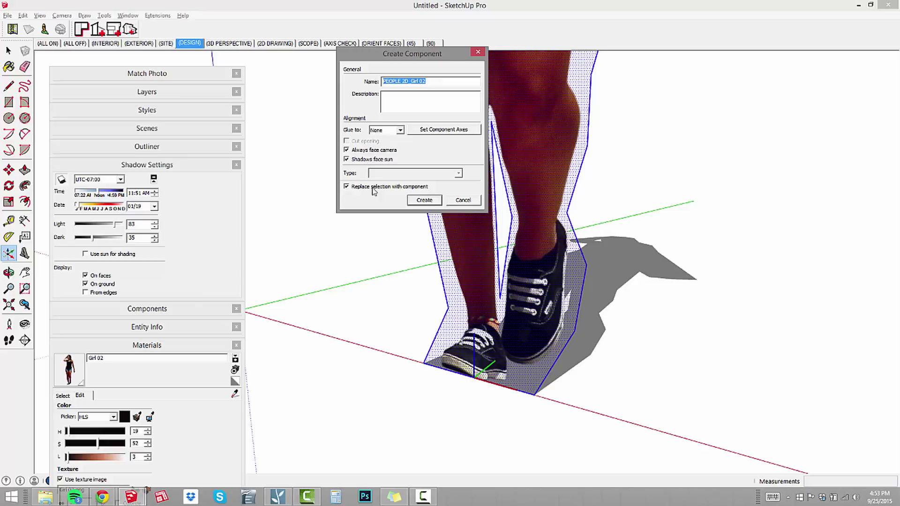
Step: Create the PEOPLE 2D_Girl 02 component and check it faces the camera from several angles
click(425, 201)
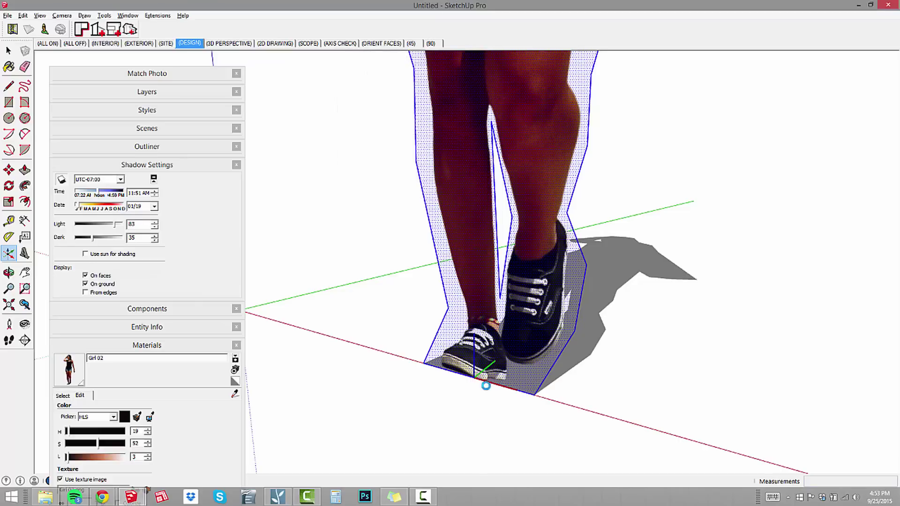
scroll(483, 384, down, 5)
scroll(482, 384, down, 3)
middle_drag(482, 385, 120, 311)
middle_drag(675, 301, 598, 306)
scroll(499, 306, up, 2)
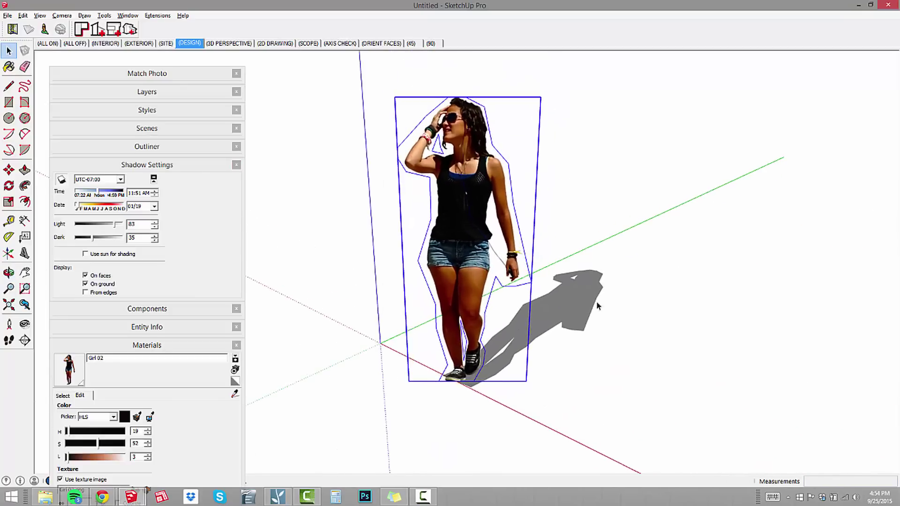
middle_drag(411, 322, 499, 257)
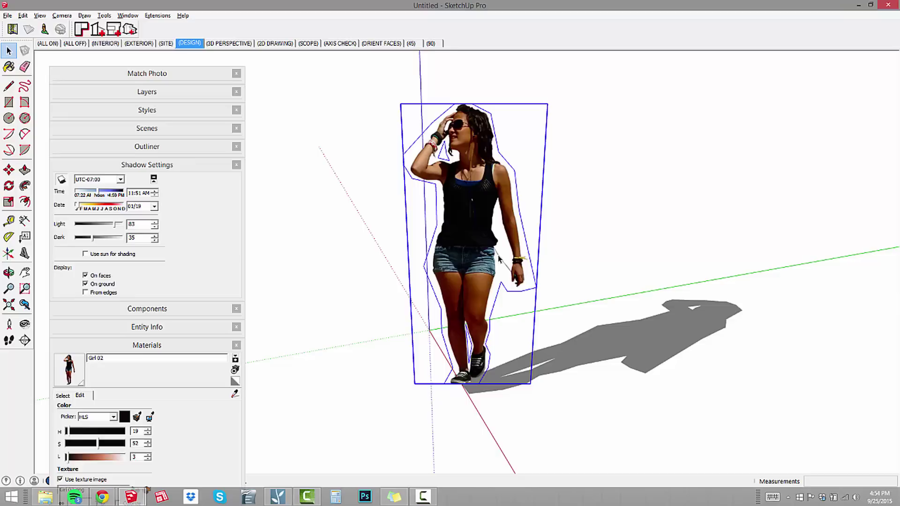
Step: Inside the component, hide the outline edges so only the photo cut-out shows, then close it
double_click(471, 195)
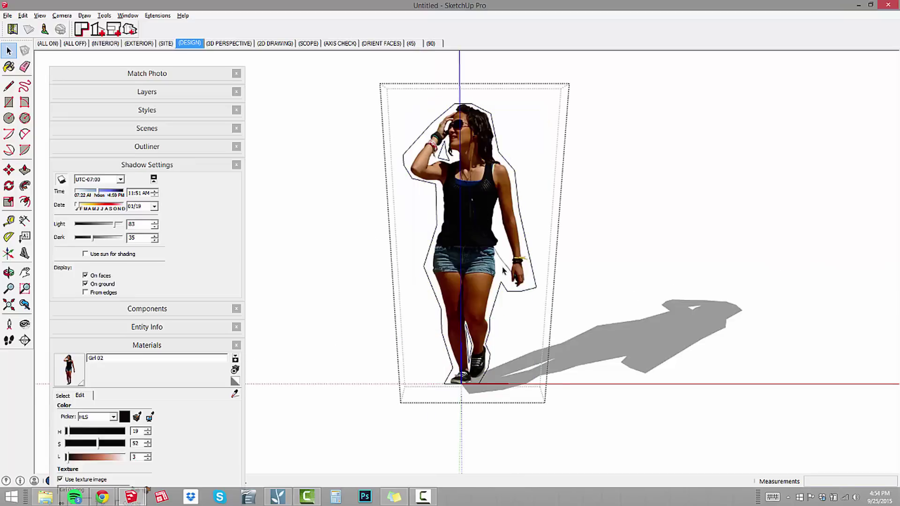
double_click(476, 191)
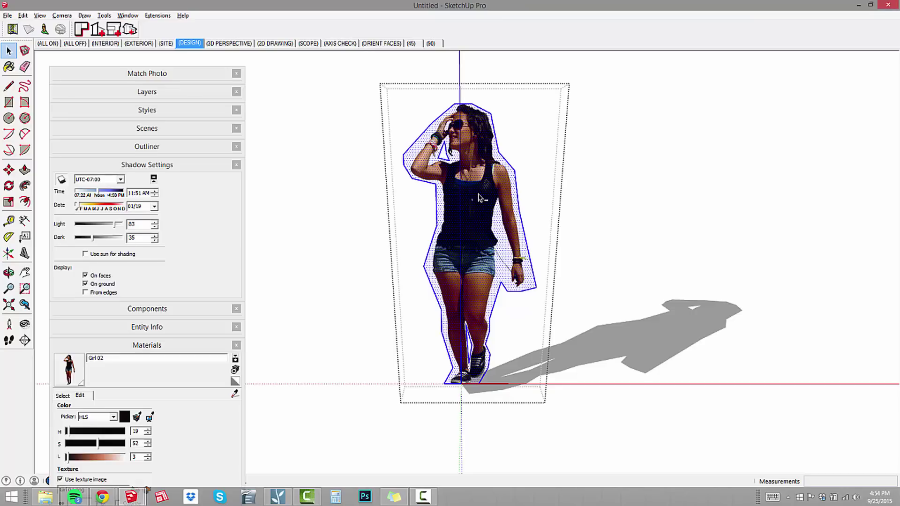
ctrl+shift+click(480, 198)
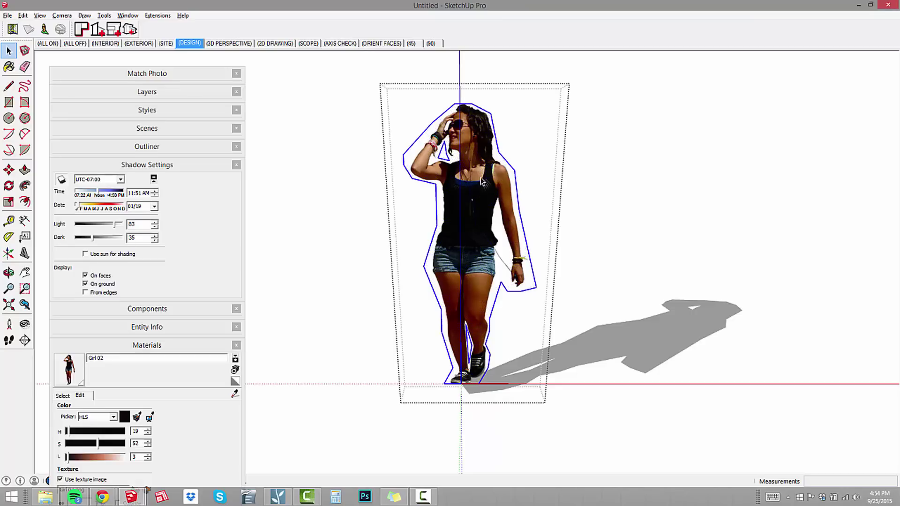
right_click(492, 121)
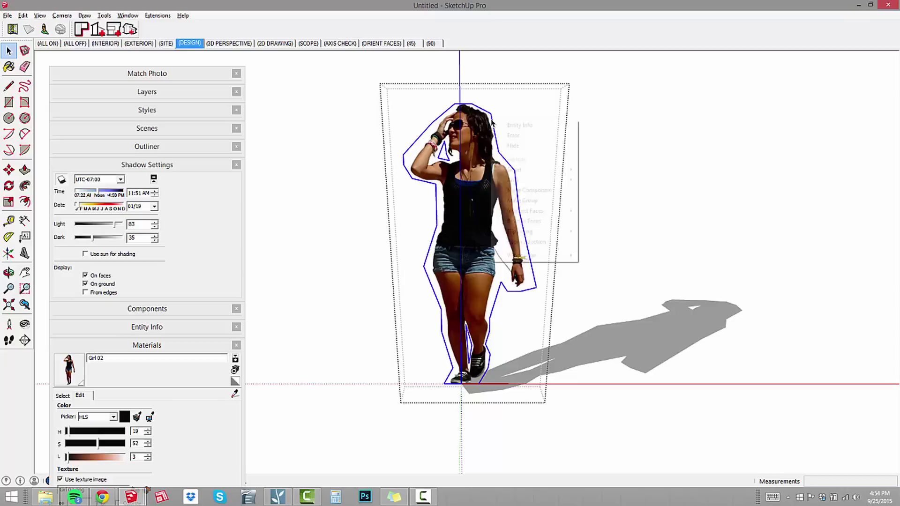
click(516, 147)
right_click(733, 168)
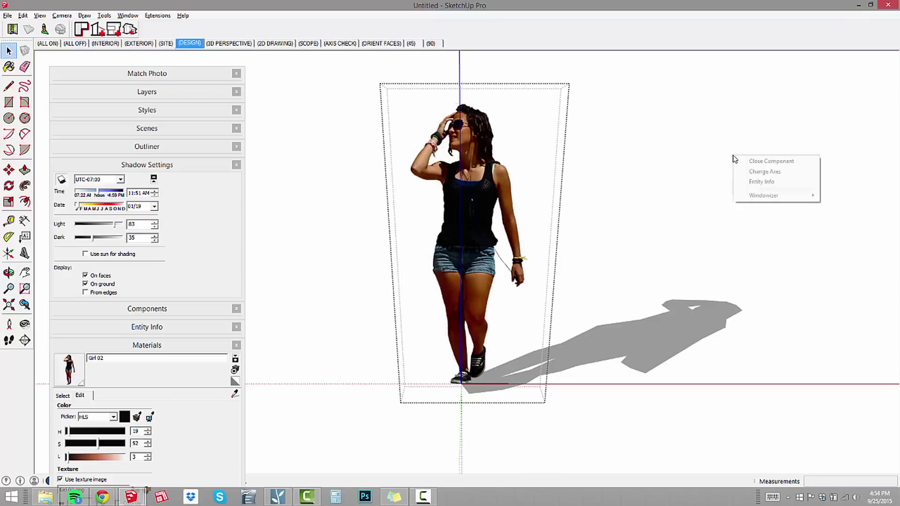
middle_drag(736, 160, 637, 297)
Step: Select the girl component and choose to save it as a separate file
key(space)
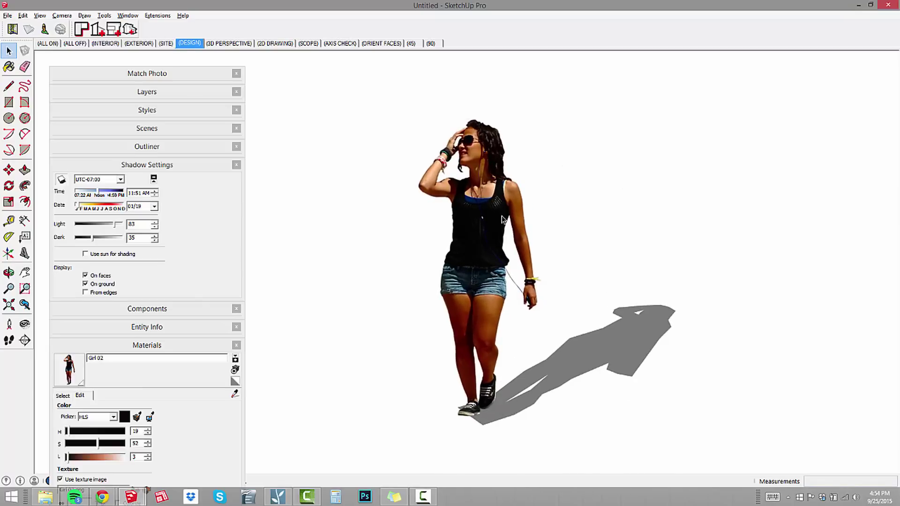
click(469, 145)
middle_drag(639, 317, 511, 274)
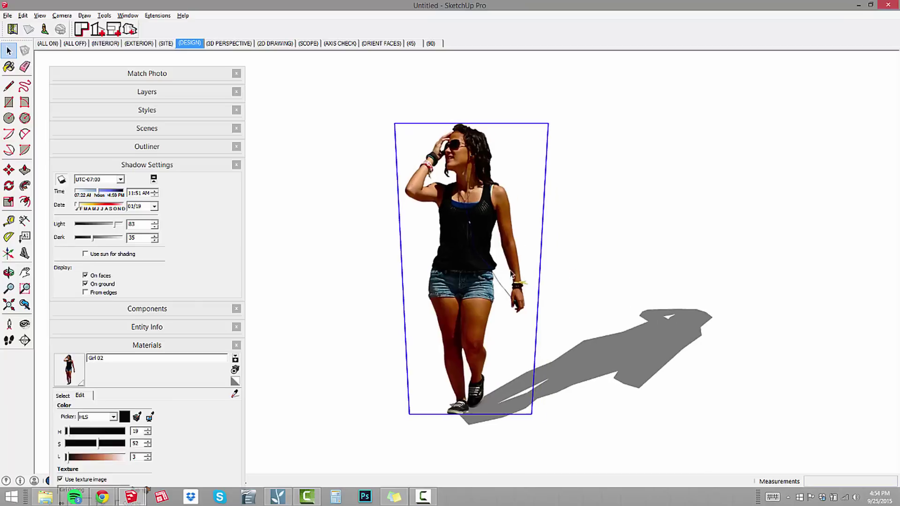
right_click(469, 177)
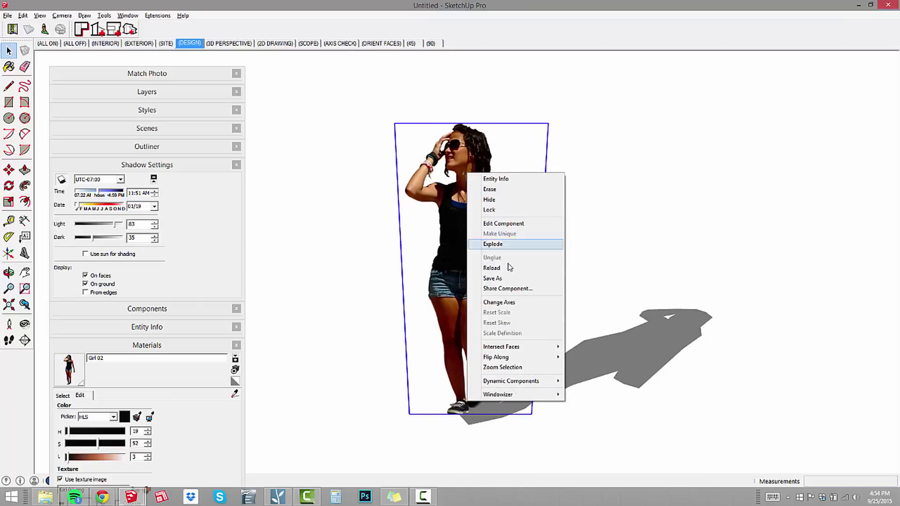
click(497, 280)
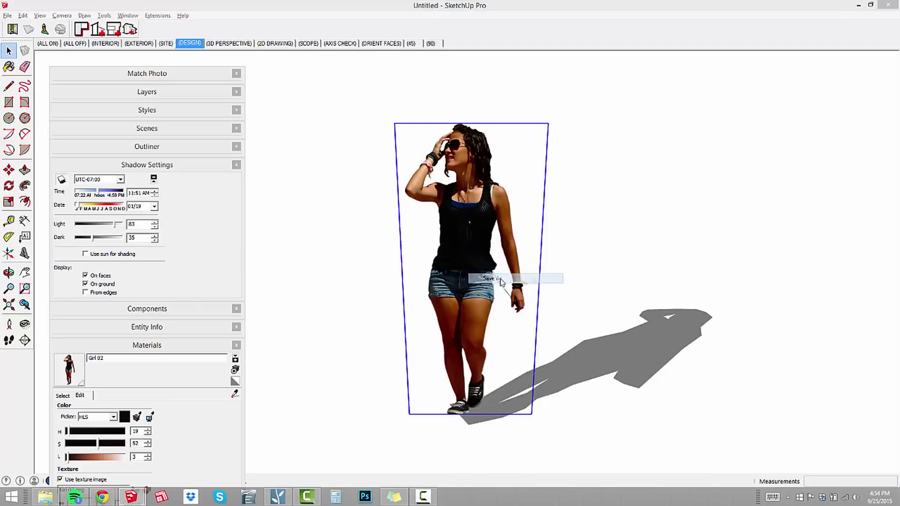
Step: Save it as PEOPLE 2D_Girl 02 in Dropbox > RESOURCES > COMPONENTS > People > 2D PHOTOREAL
click(302, 209)
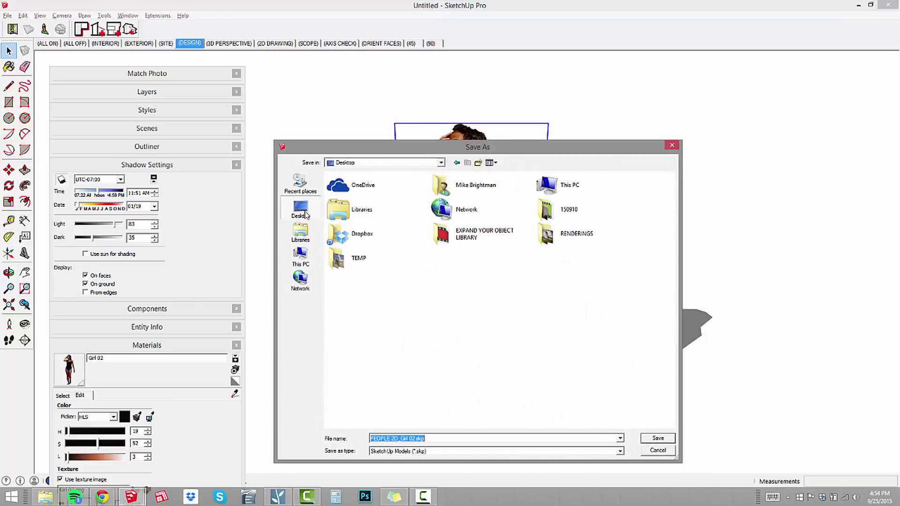
double_click(361, 240)
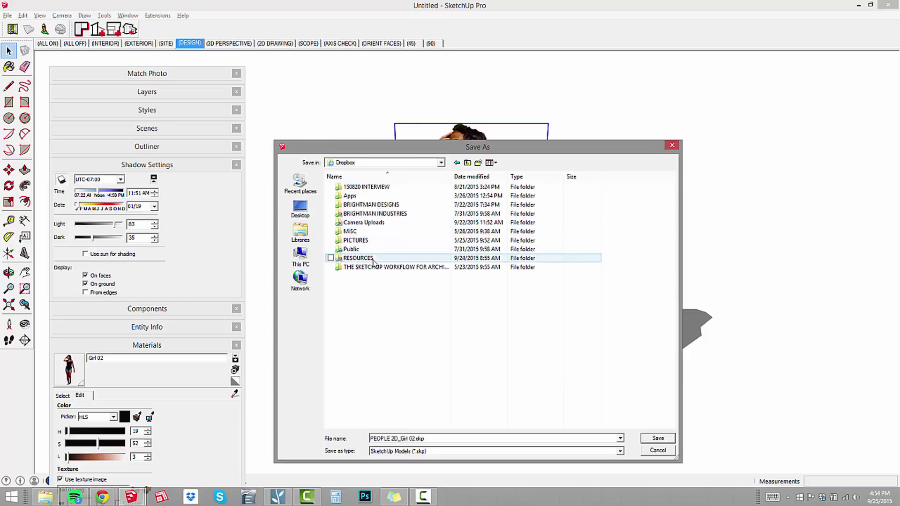
double_click(371, 259)
double_click(375, 197)
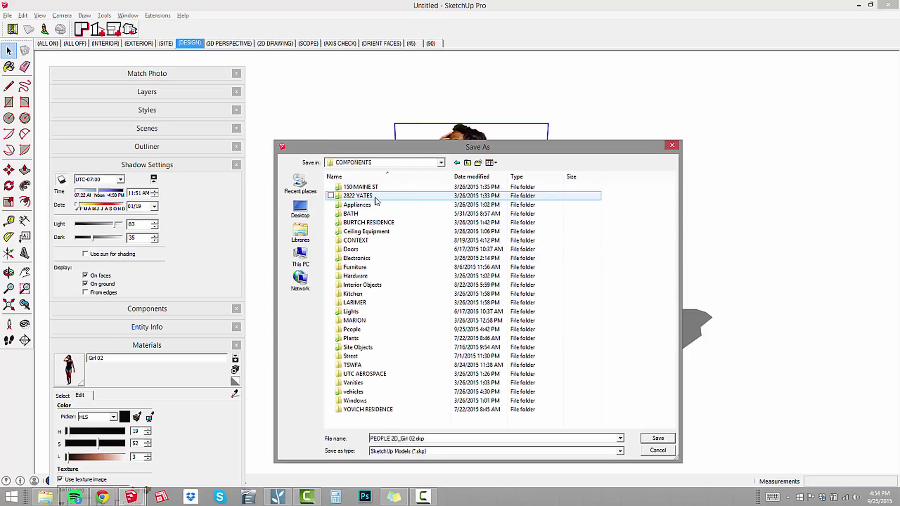
double_click(353, 330)
click(349, 199)
double_click(349, 200)
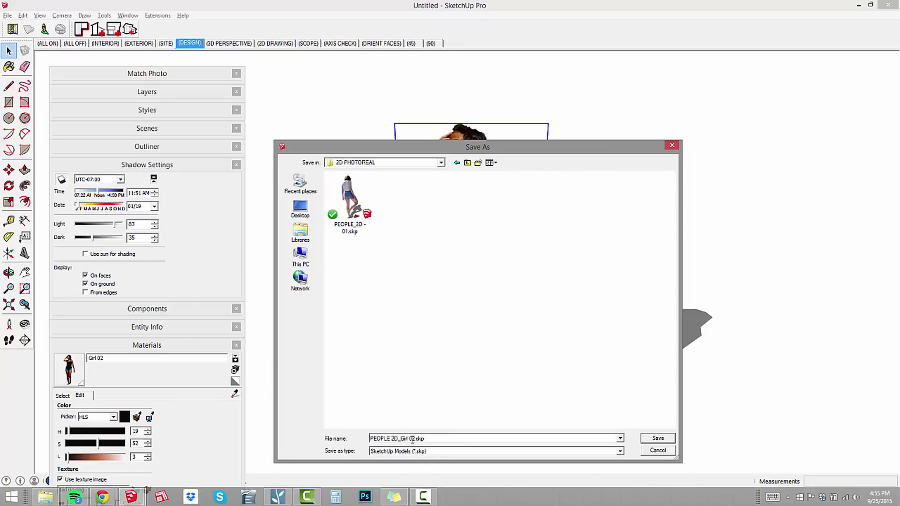
triple_click(427, 438)
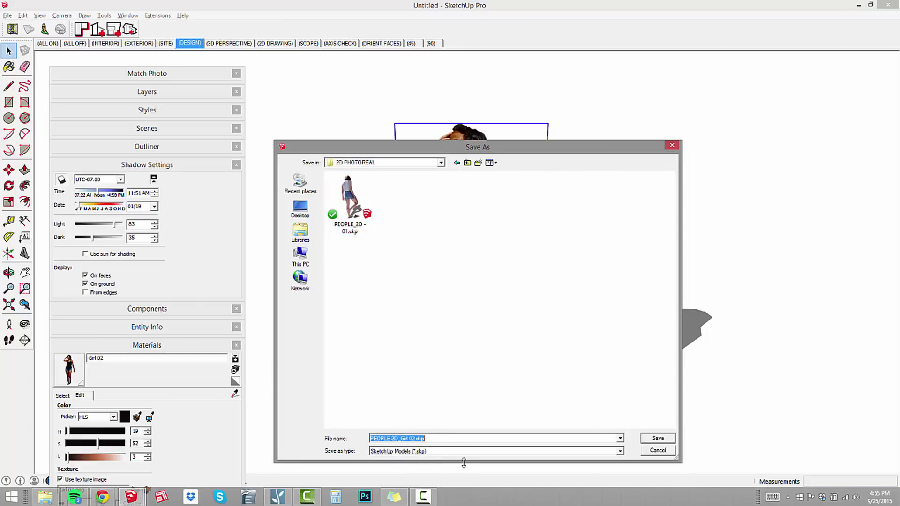
click(668, 440)
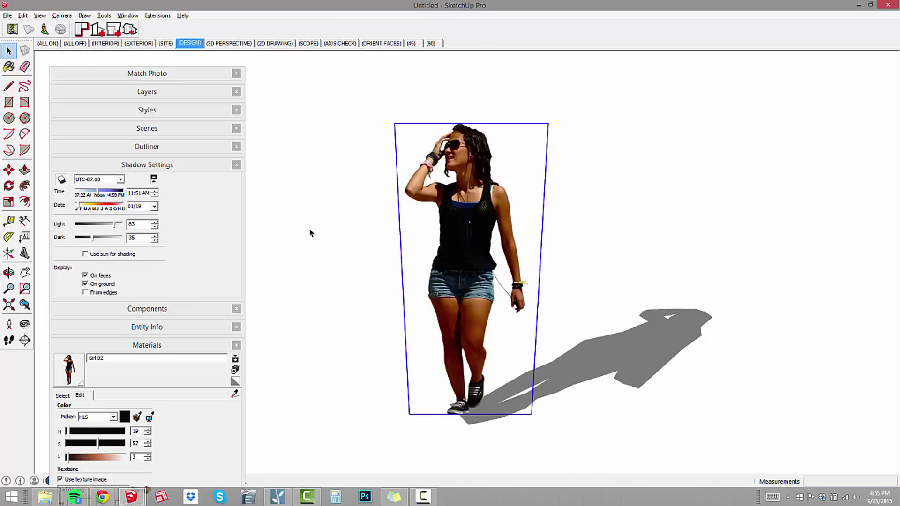
Step: Collapse the Shadow and Materials trays and browse Components to COMPONENTS > People > 2D PHOTOREAL
click(136, 171)
click(157, 221)
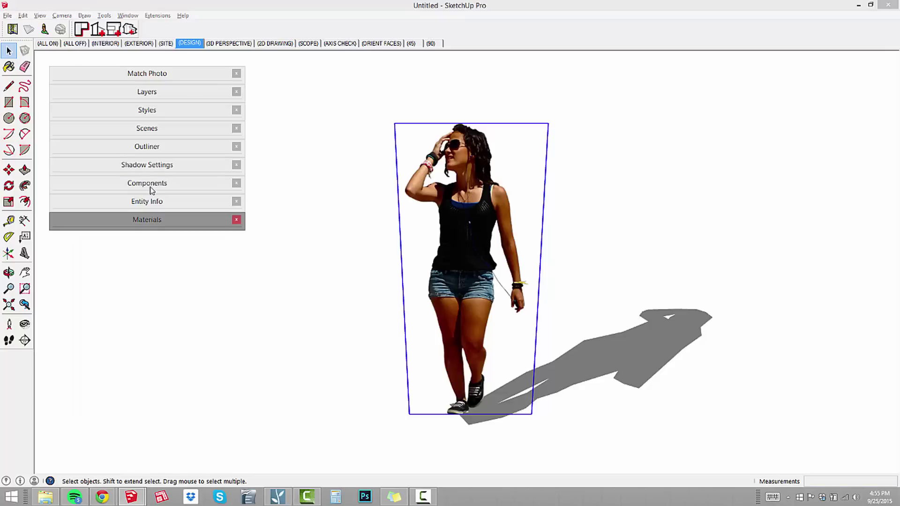
click(151, 184)
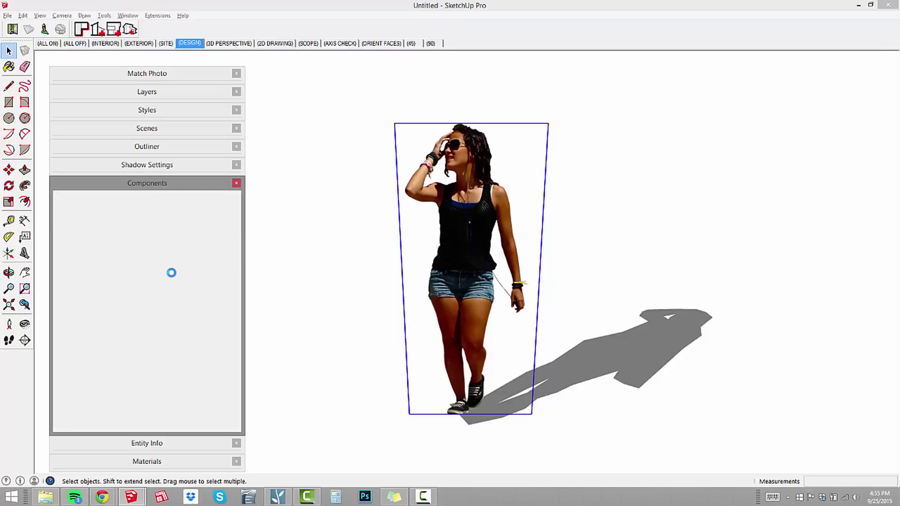
click(57, 427)
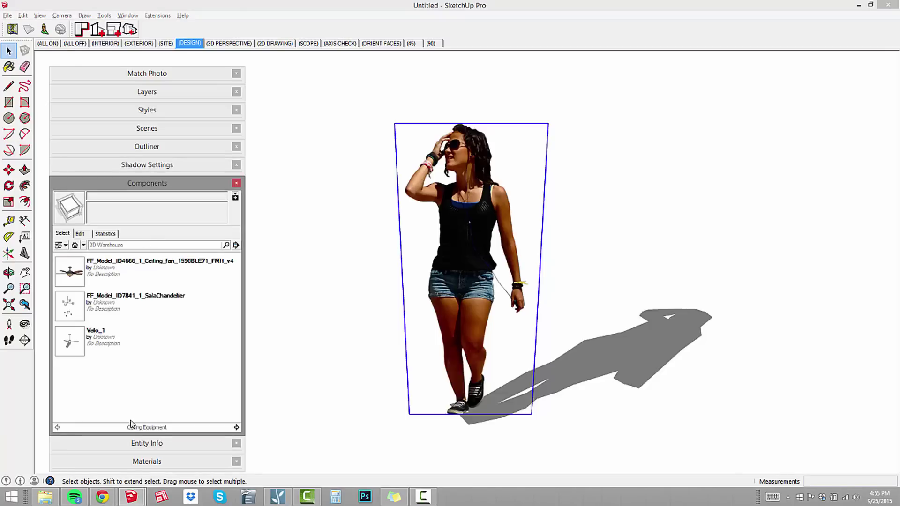
click(236, 428)
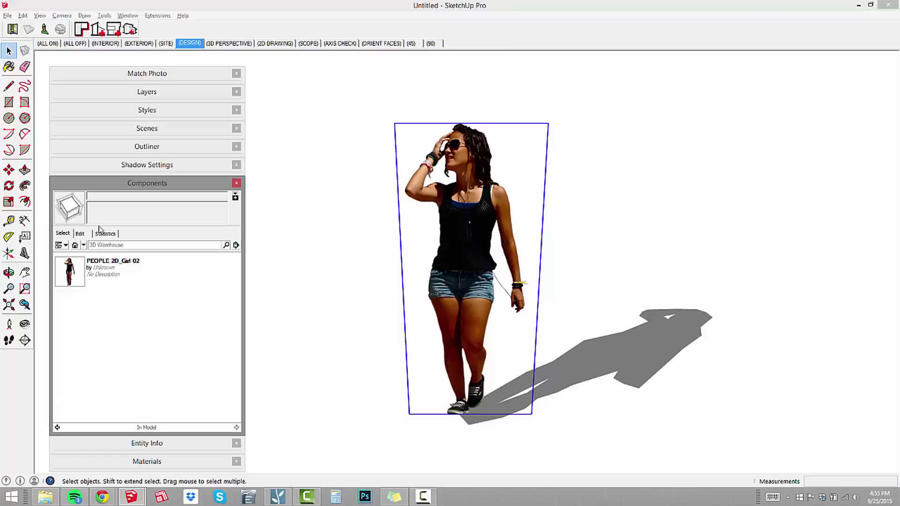
click(84, 245)
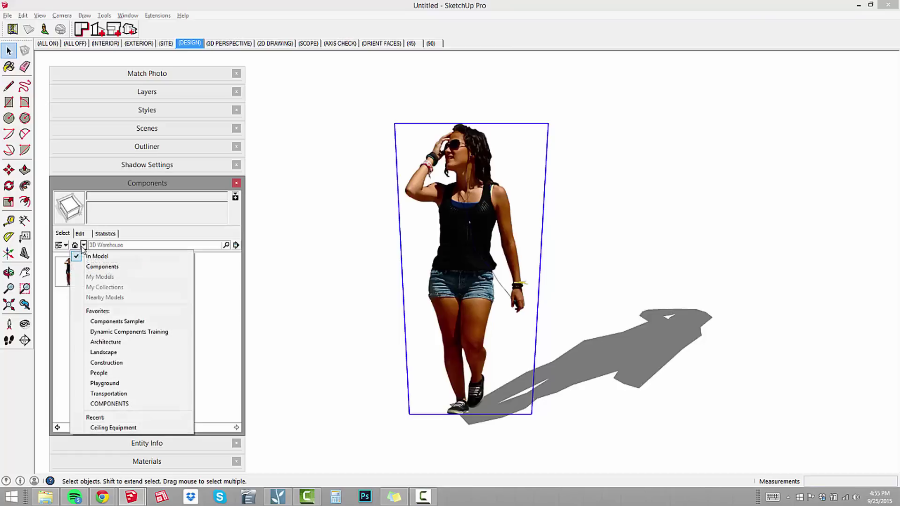
click(128, 406)
drag(238, 266, 243, 293)
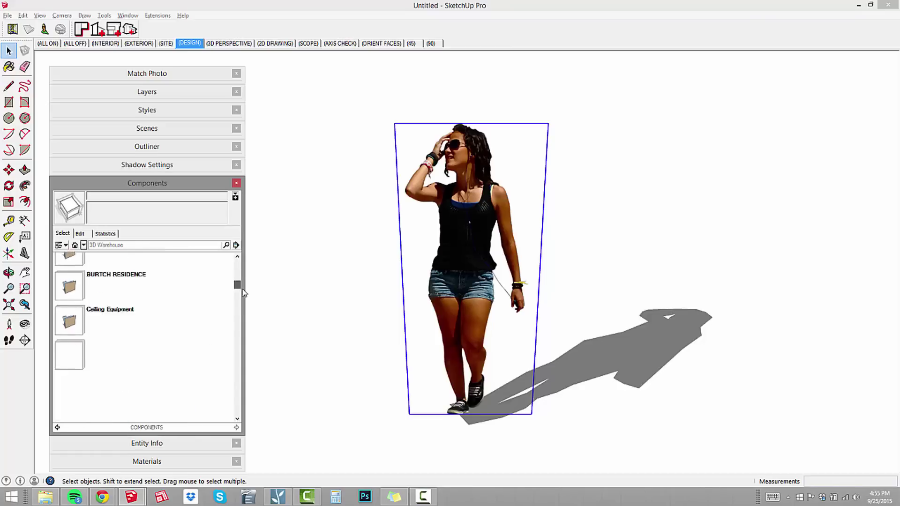
scroll(65, 304, down, 5)
scroll(66, 304, up, 1)
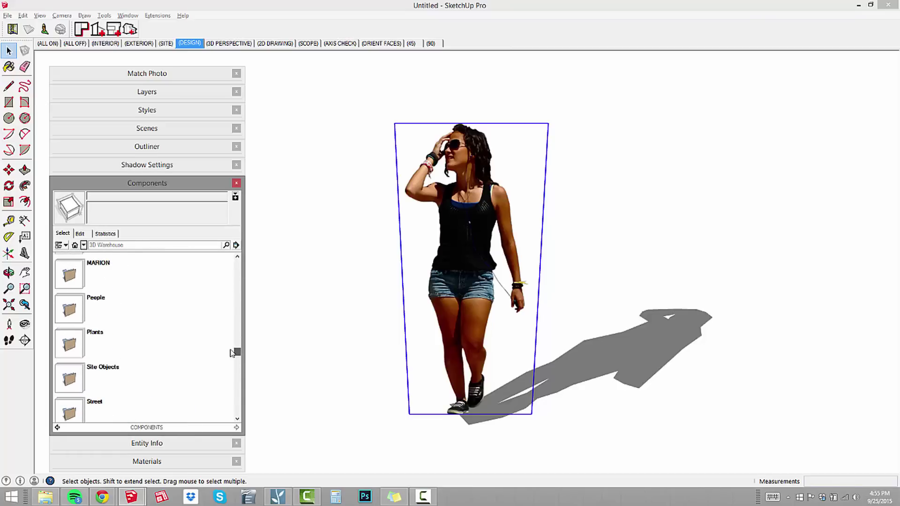
click(65, 304)
click(73, 276)
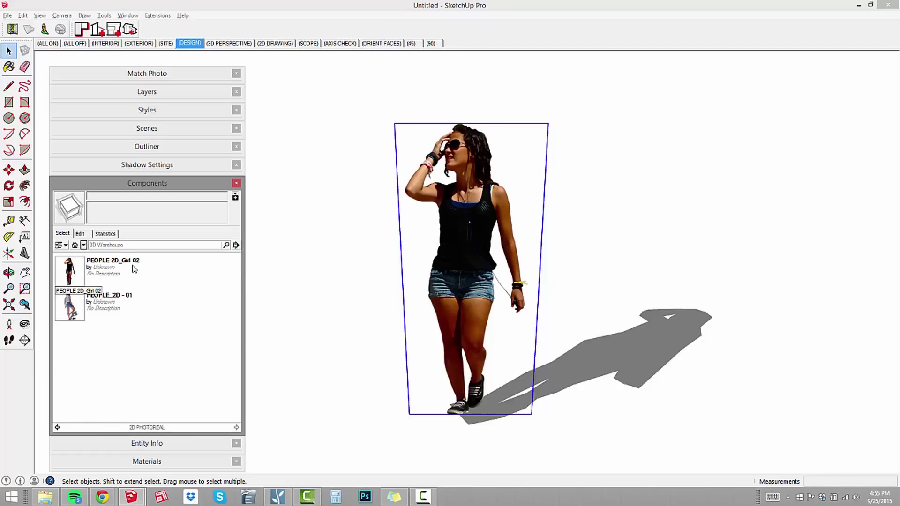
Step: Place PEOPLE_2D - 01 right of the girl and a second PEOPLE 2D_Girl 02 at left
click(71, 310)
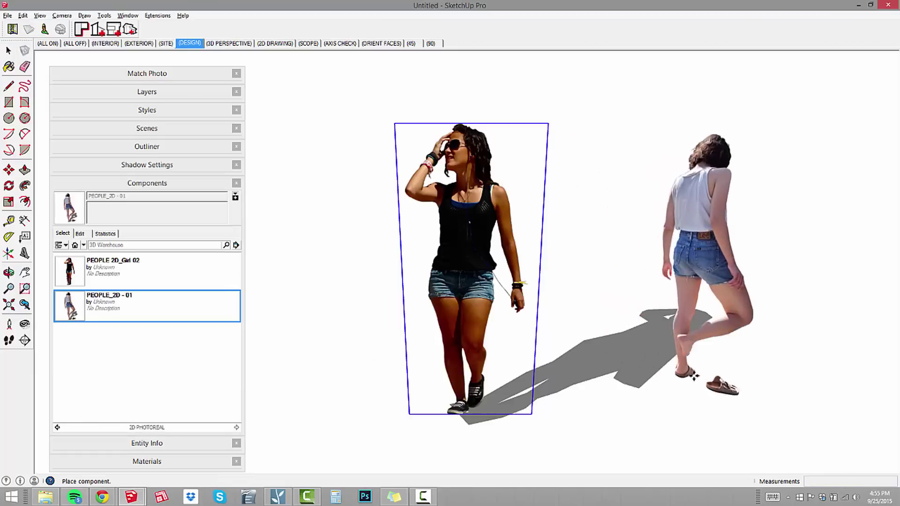
click(693, 375)
middle_drag(649, 407, 282, 305)
click(70, 274)
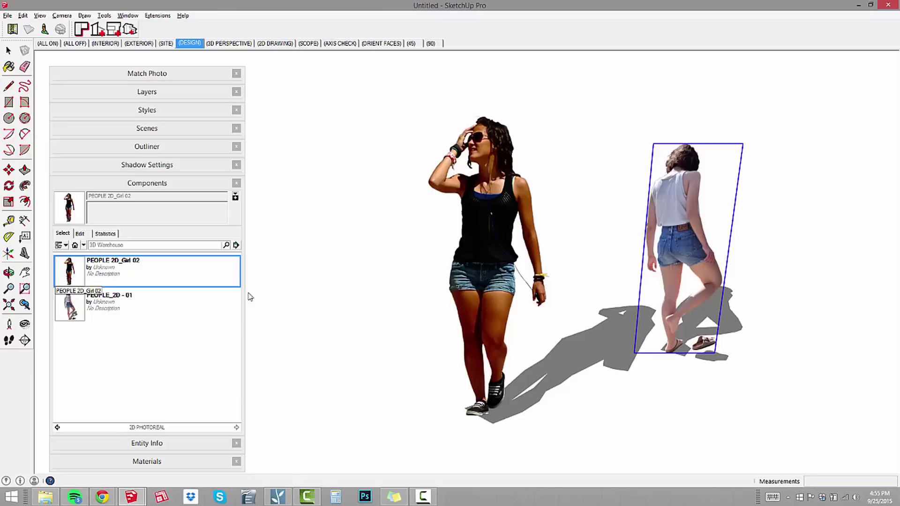
click(357, 332)
mouse_move(352, 432)
middle_down()
mouse_move(342, 416)
mouse_move(373, 336)
mouse_move(382, 378)
middle_up()
Step: Switch to the SU101_Key West House model and show the 2D PHOTOREAL people components
mouse_move(131, 496)
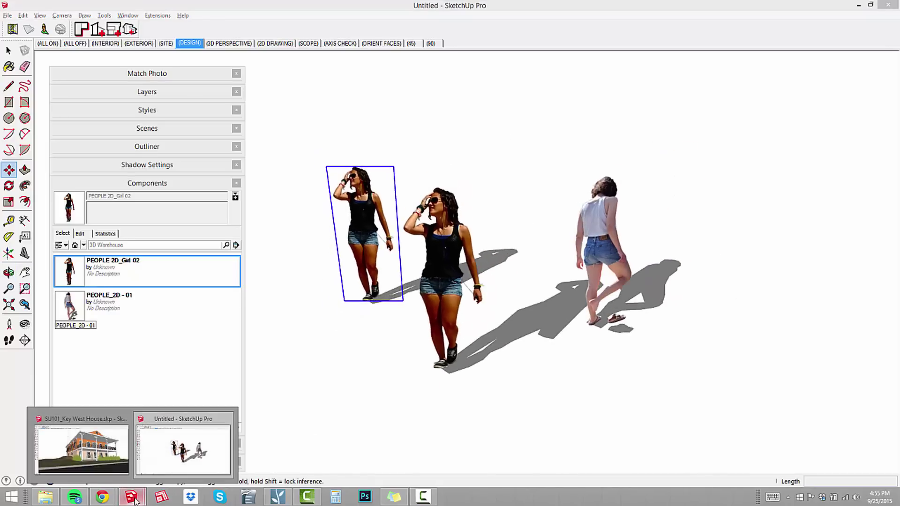
click(93, 459)
middle_drag(608, 207, 527, 294)
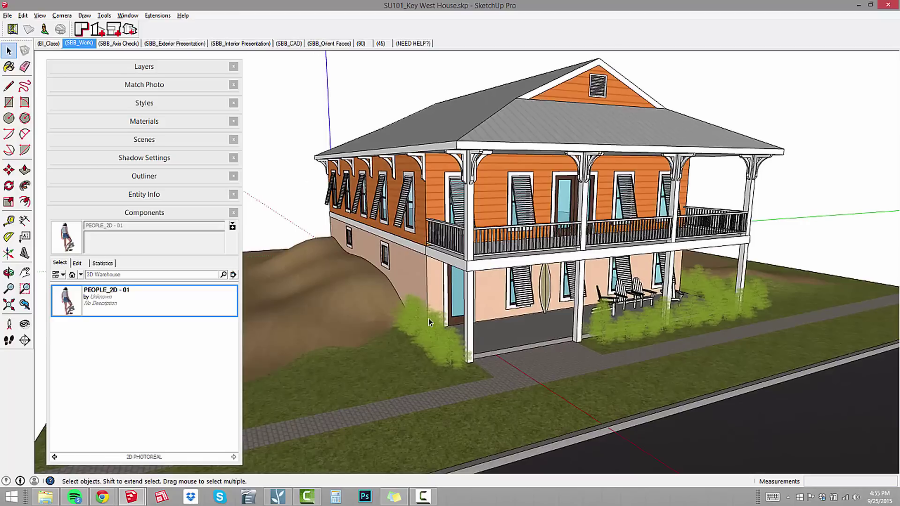
click(55, 457)
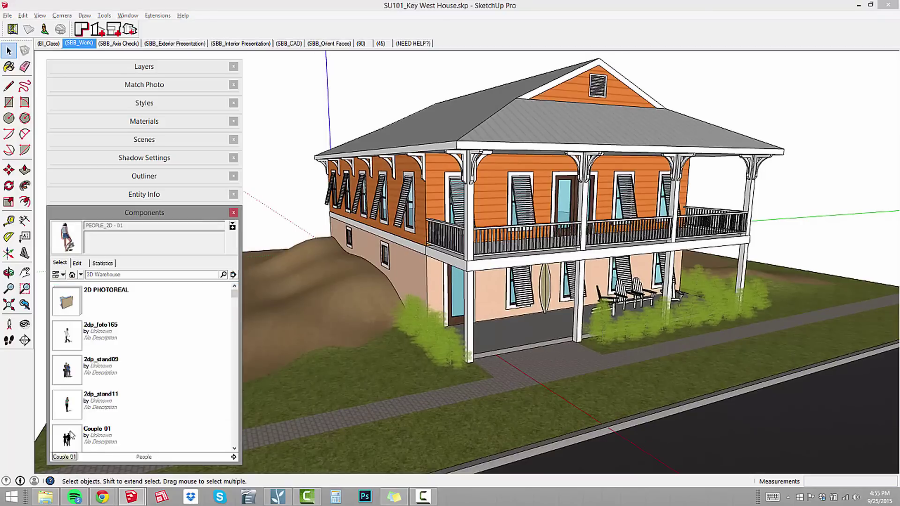
Step: Place PEOPLE 2D_Girl 02 and PEOPLE_2D - 01 side by side in front of the house
click(70, 303)
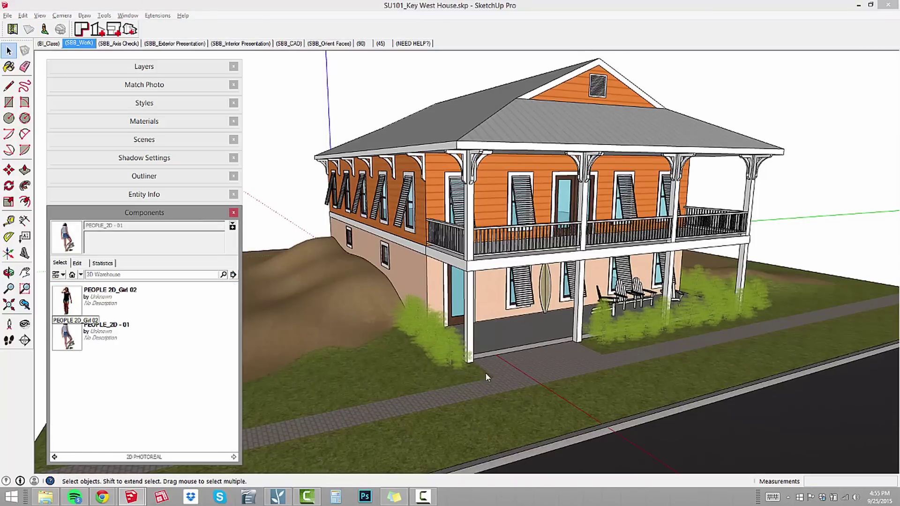
click(533, 376)
scroll(555, 438, up, 5)
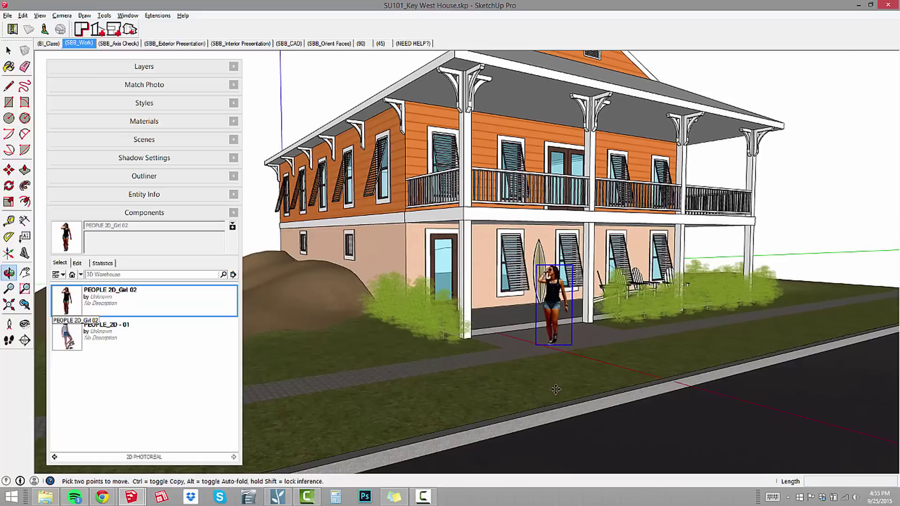
click(68, 335)
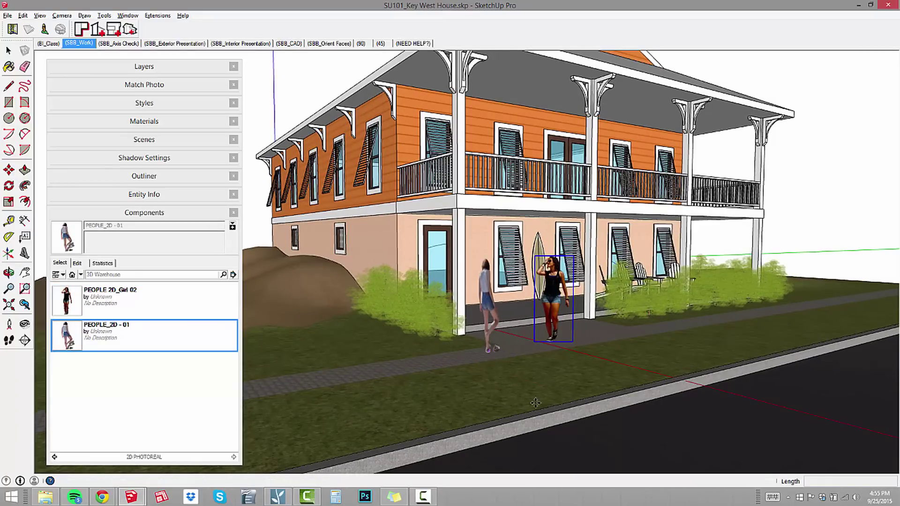
click(484, 358)
scroll(497, 448, up, 3)
middle_drag(496, 449, 474, 438)
click(155, 212)
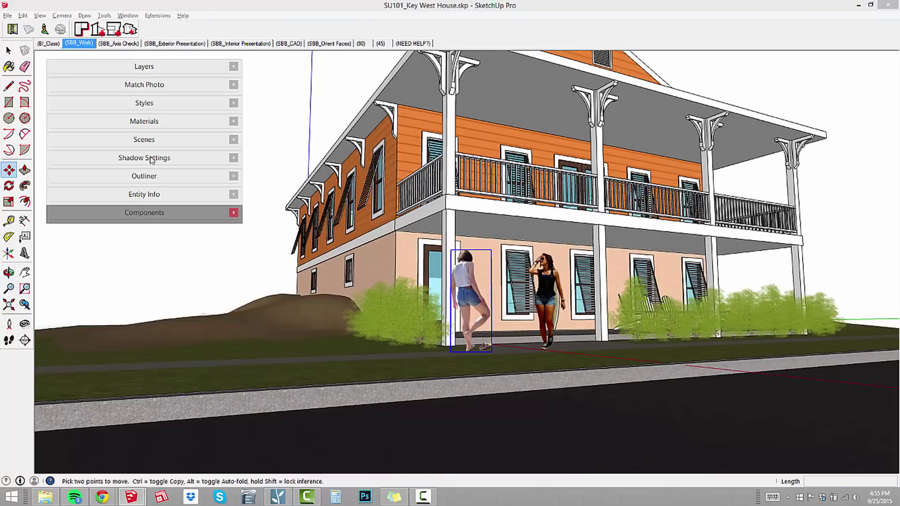
Step: Apply the PRESENTATION PERSPECTIVE style from the Styles tray to the Key West House
click(157, 103)
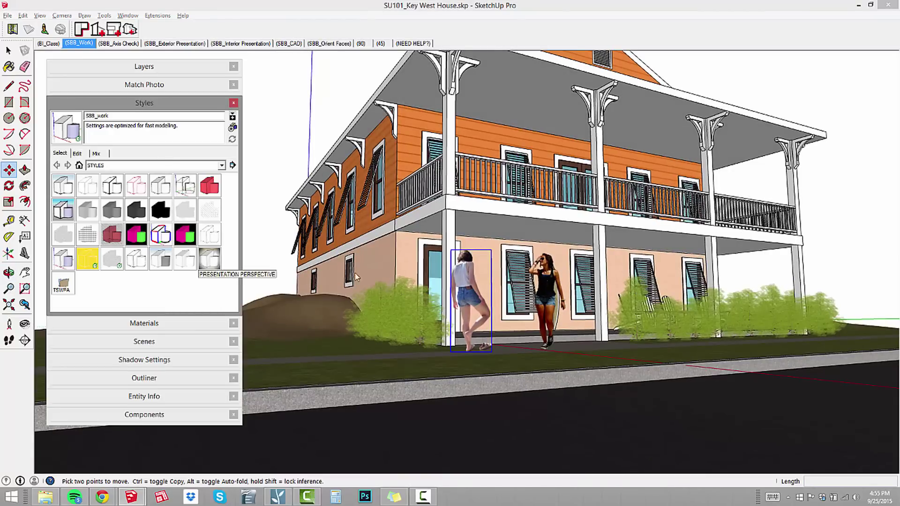
click(209, 259)
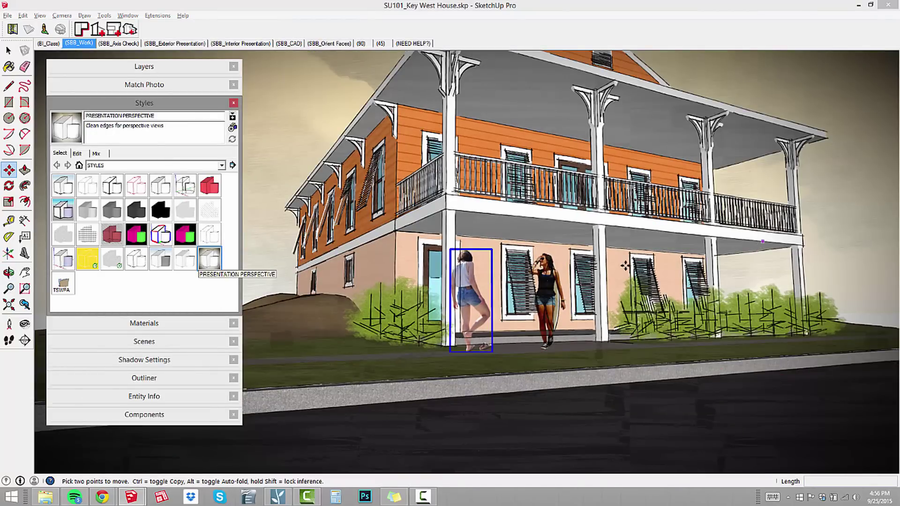
middle_drag(580, 263, 788, 163)
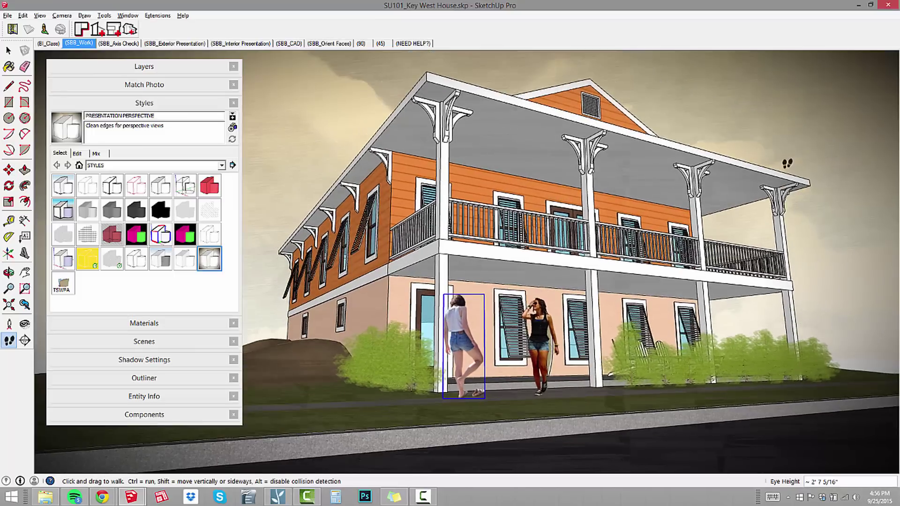